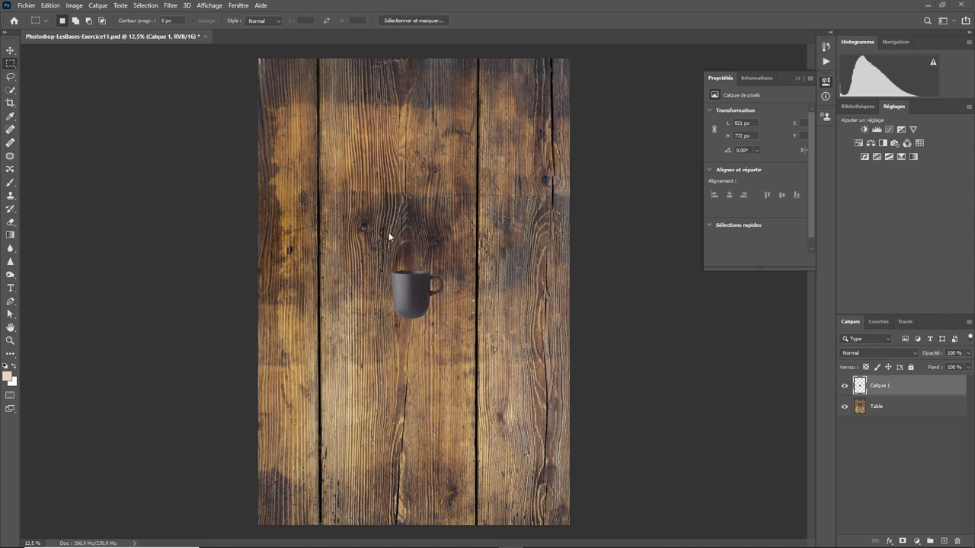
Activate the Table layer, zoom in to inspect the mug, then return to the full-image view.
key(alt+bracketleft)
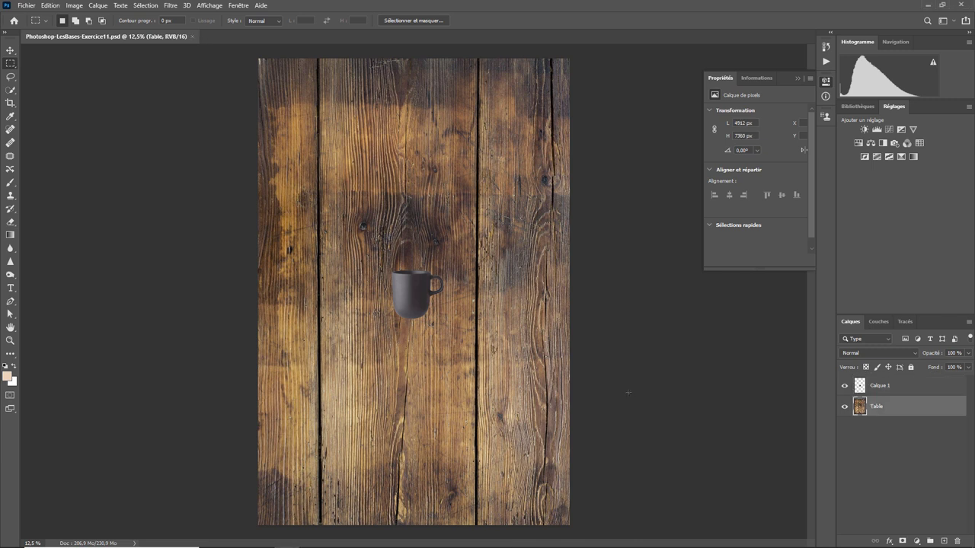
key(ctrl+plus)
key(ctrl+plus)
key(ctrl+plus)
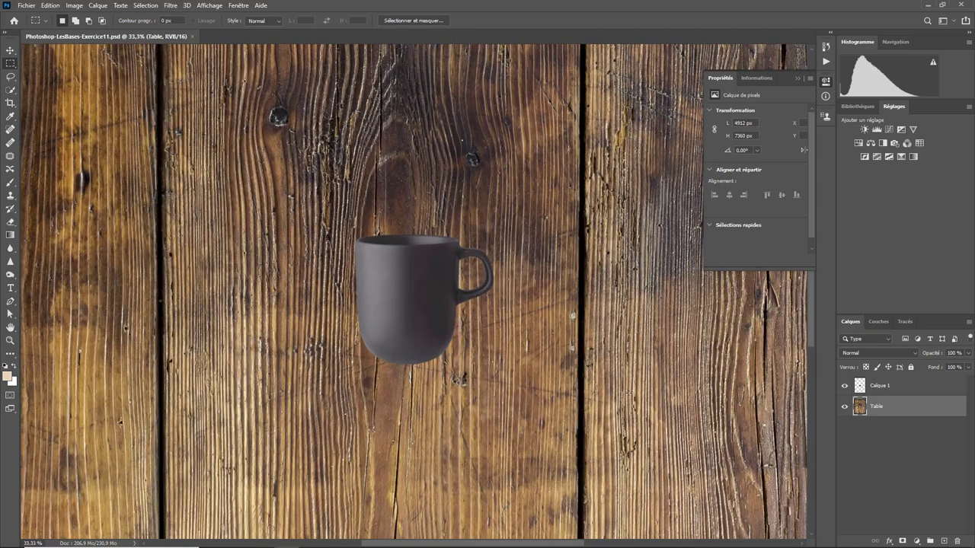
key(ctrl+minus)
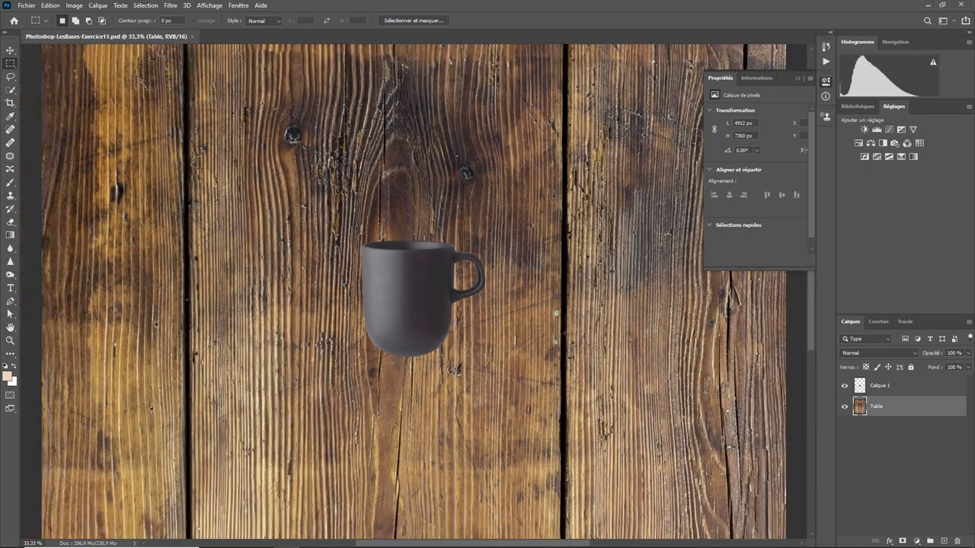
key(ctrl+minus)
key(ctrl+minus)
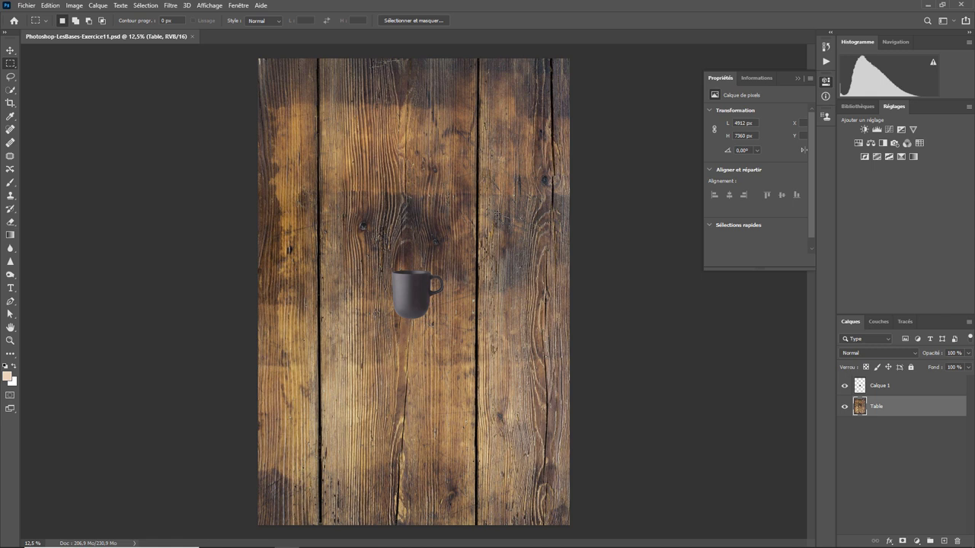
key(ctrl+plus)
key(ctrl+plus)
key(ctrl+plus)
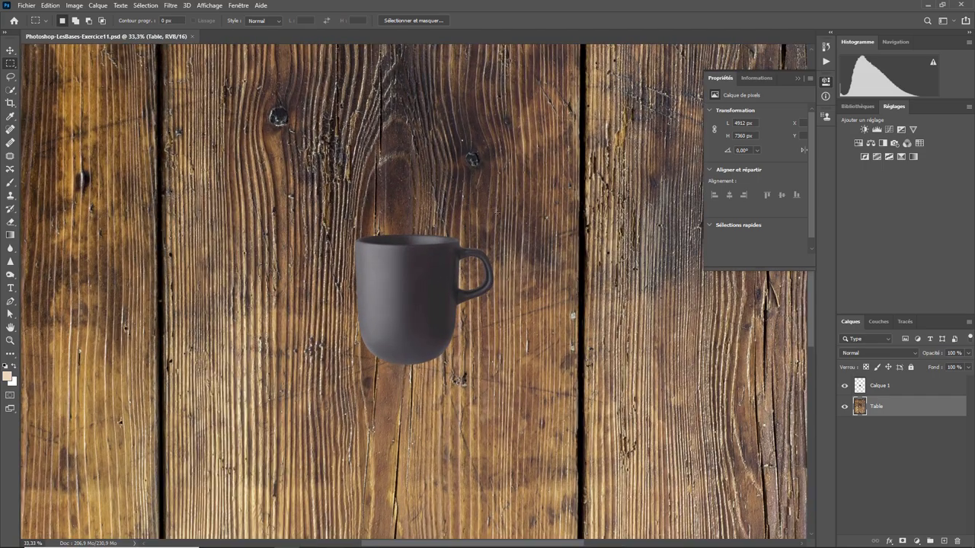
key(ctrl+plus)
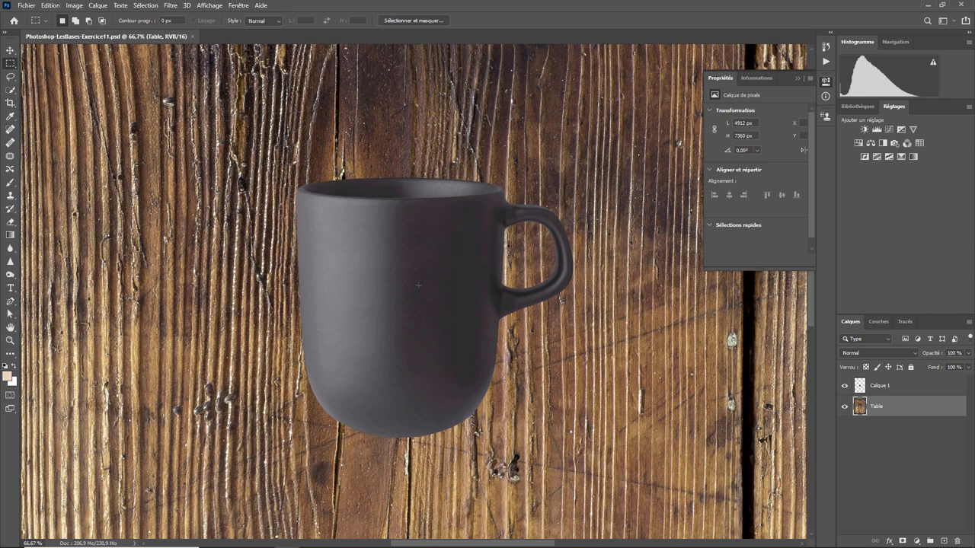
scroll(418, 284, down, 2)
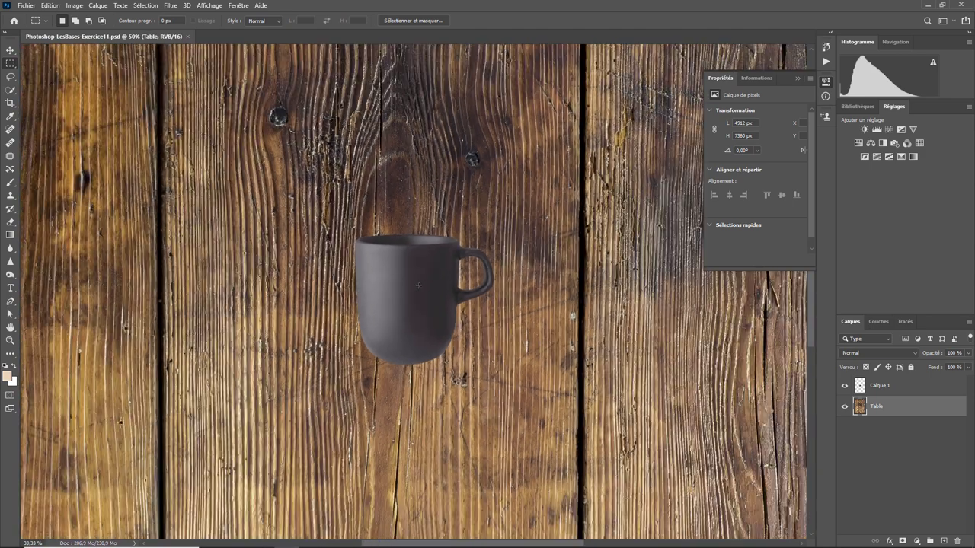
scroll(418, 285, down, 2)
scroll(418, 285, down, 1)
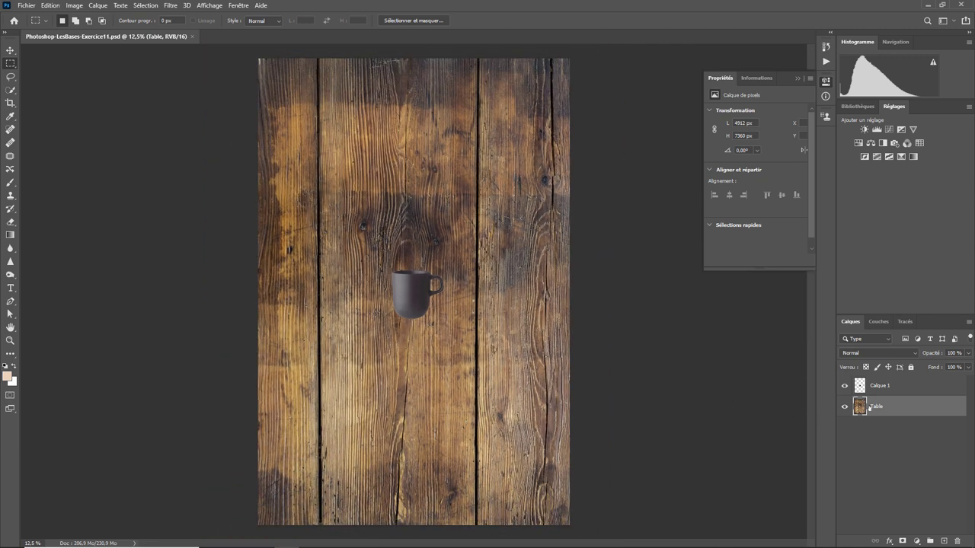
Scale the table layer to about a third of its height and centre it on the canvas.
click(50, 6)
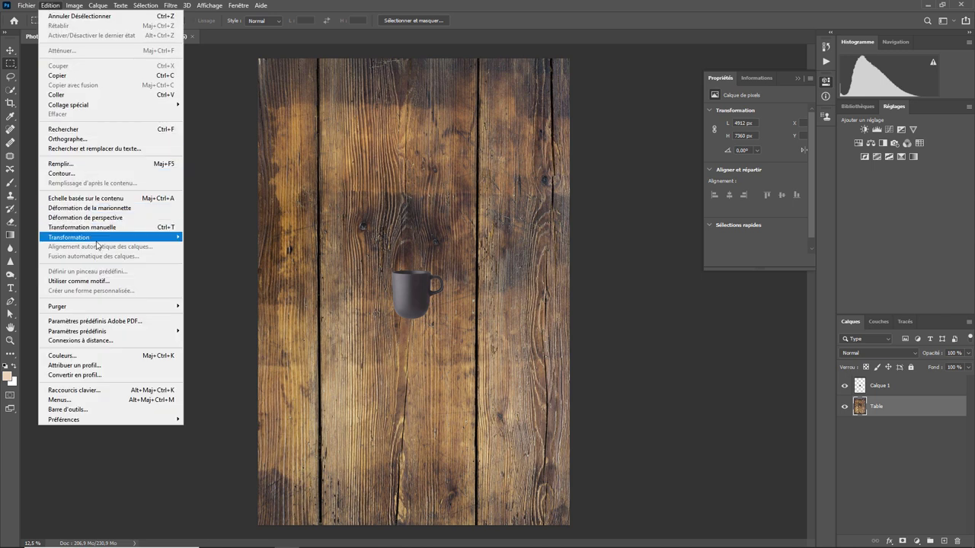
mouse_move(69, 237)
click(235, 253)
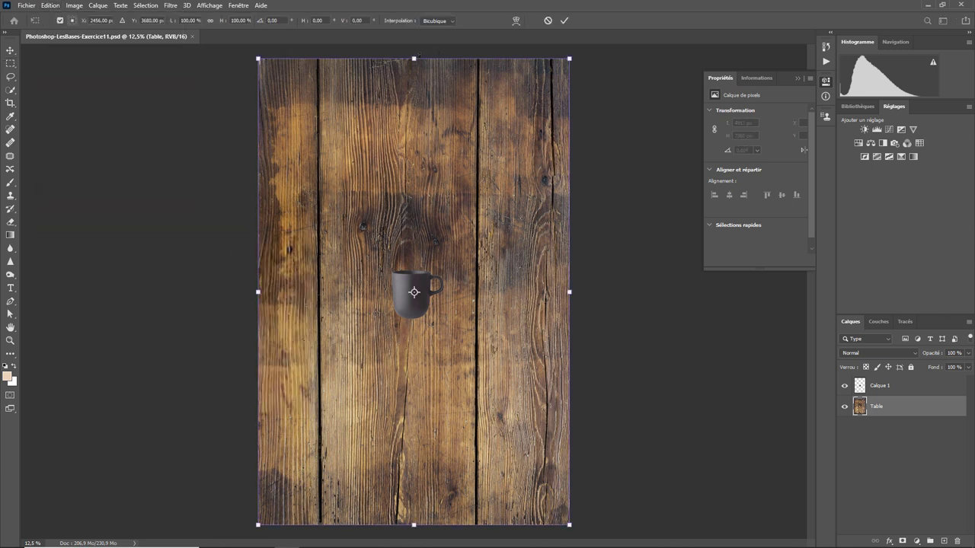
drag(413, 59, 414, 375)
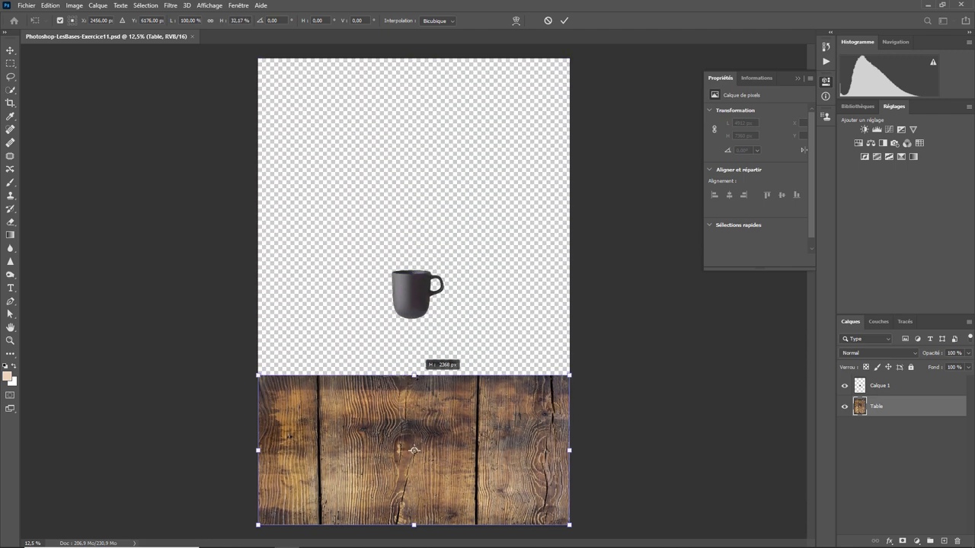
drag(414, 450, 413, 288)
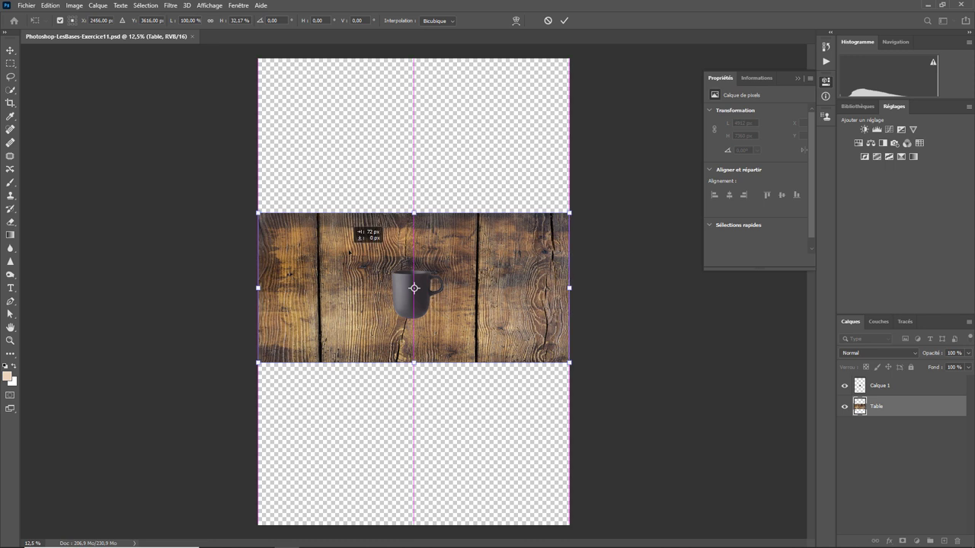
Taper the table's far edge inward into a perspective trapezoid.
click(51, 6)
mouse_move(69, 237)
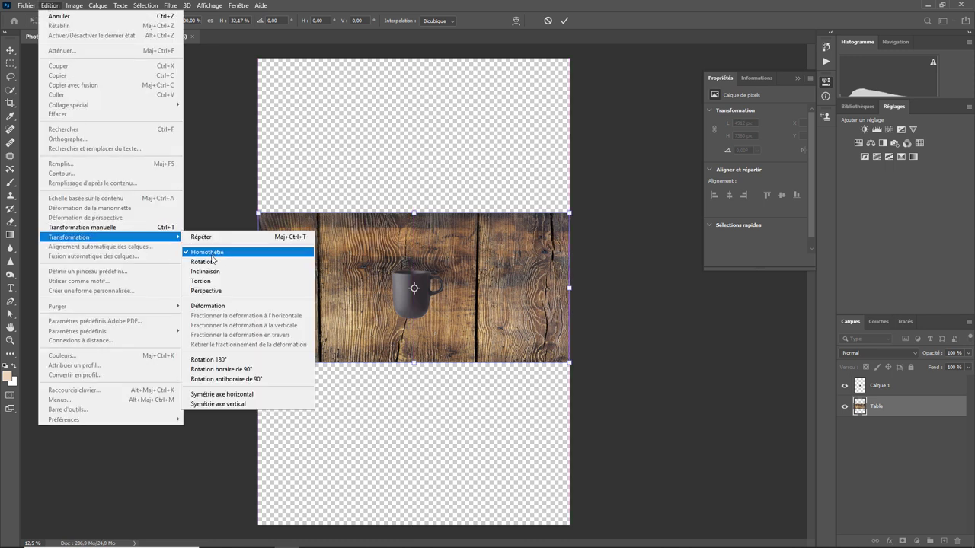
click(219, 291)
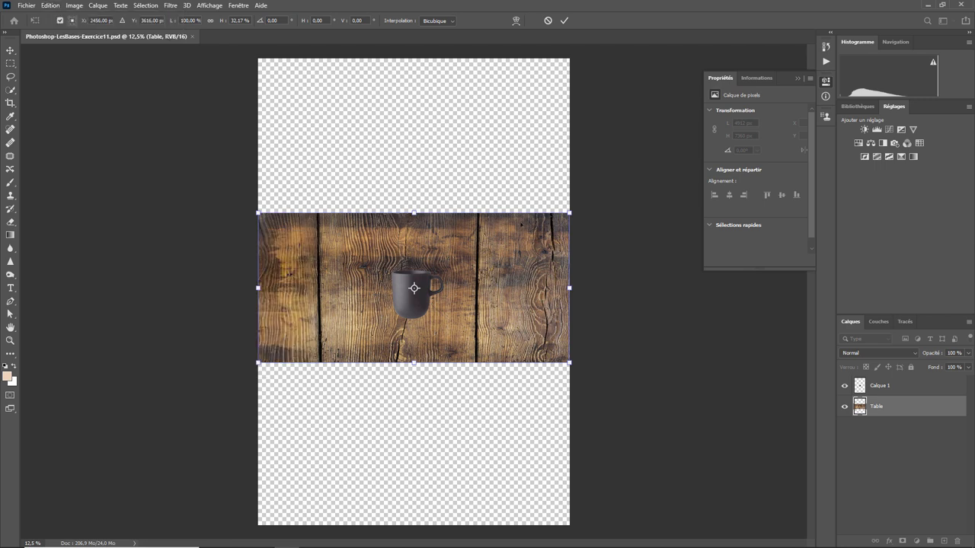
mouse_move(570, 213)
mouse_down()
mouse_move(446, 214)
mouse_move(472, 237)
mouse_move(461, 235)
mouse_up()
Lower the table's top edge slightly to flatten the tabletop more.
click(50, 5)
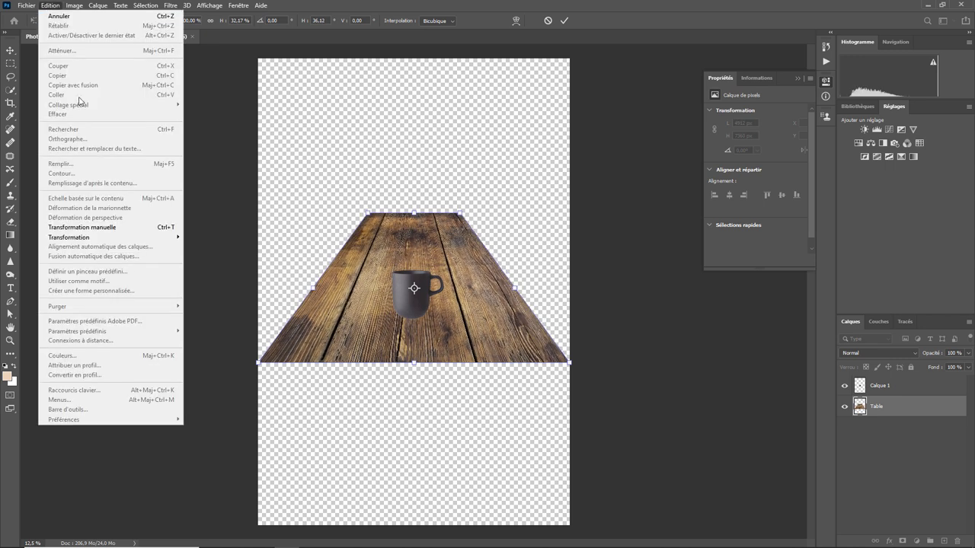
mouse_move(109, 237)
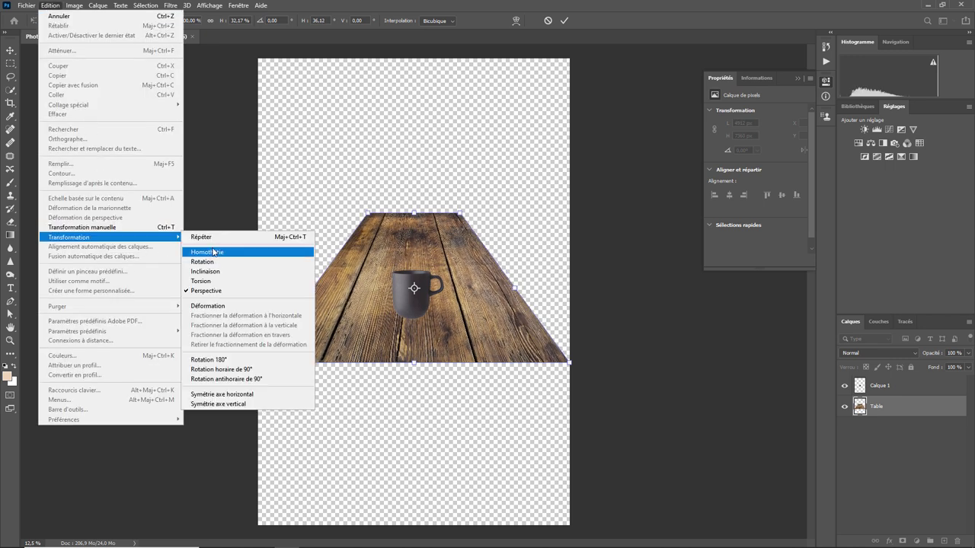
click(278, 252)
drag(413, 212, 414, 231)
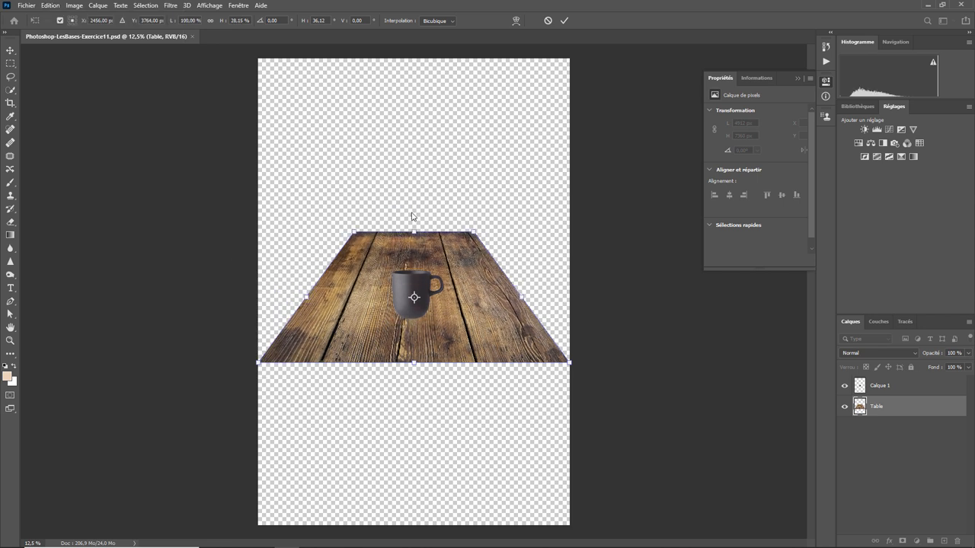
Pull the tabletop's far corners further inward and commit the perspective transform.
click(50, 5)
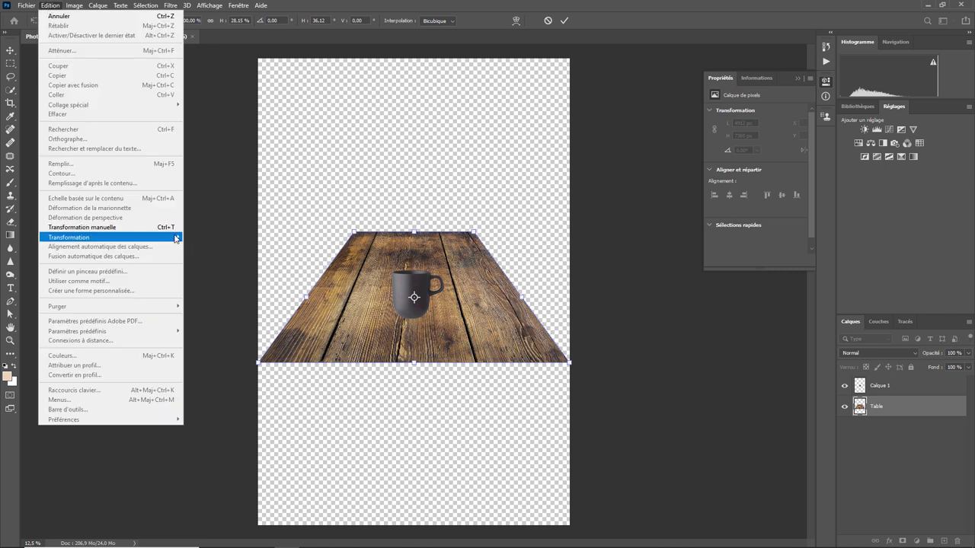
mouse_move(69, 237)
click(208, 290)
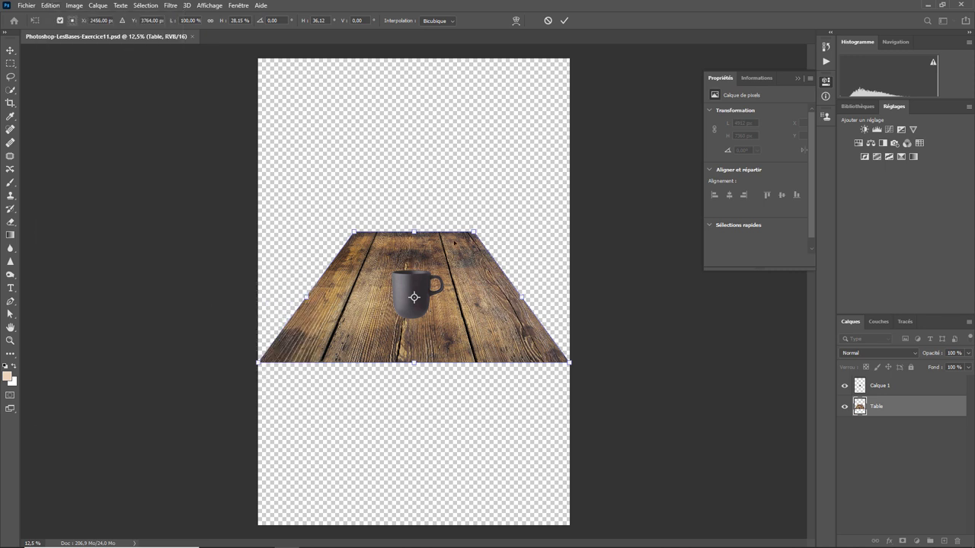
drag(474, 231, 466, 231)
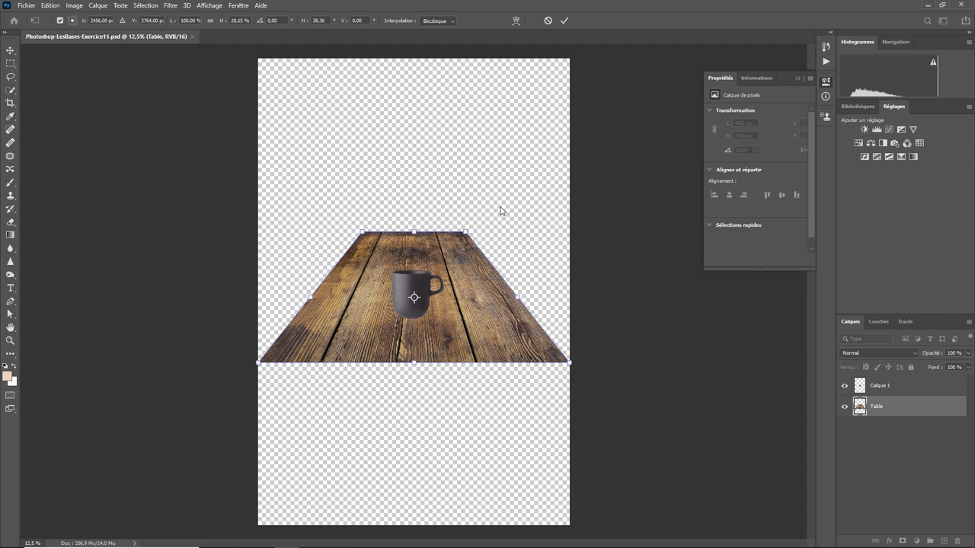
key(Return)
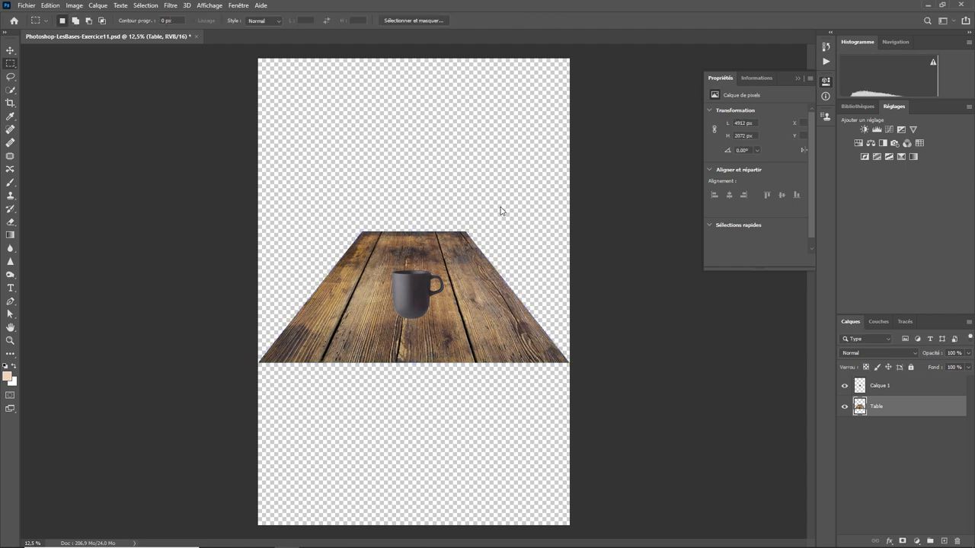
Duplicate the Table layer as Table copie.
key(ctrl+plus)
key(ctrl+plus)
key(ctrl+plus)
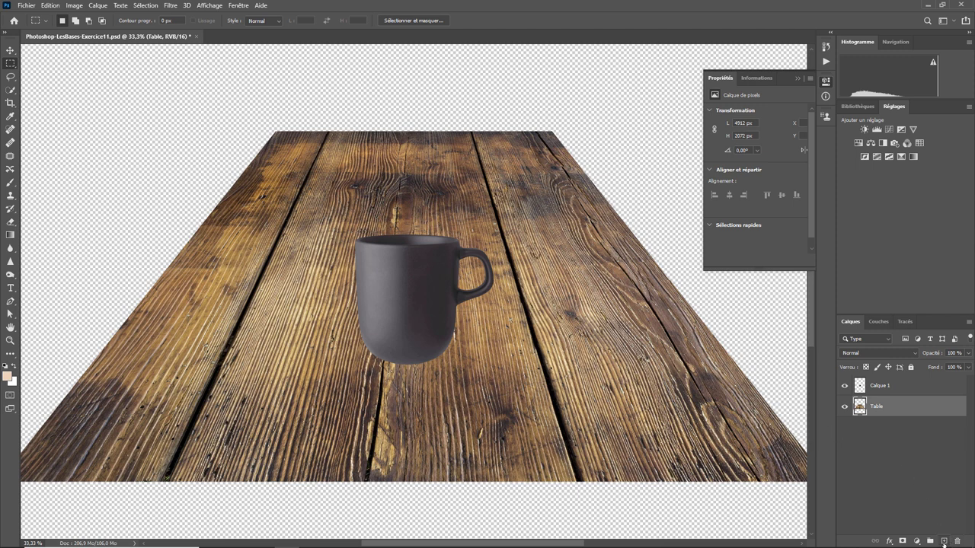
right_click(892, 408)
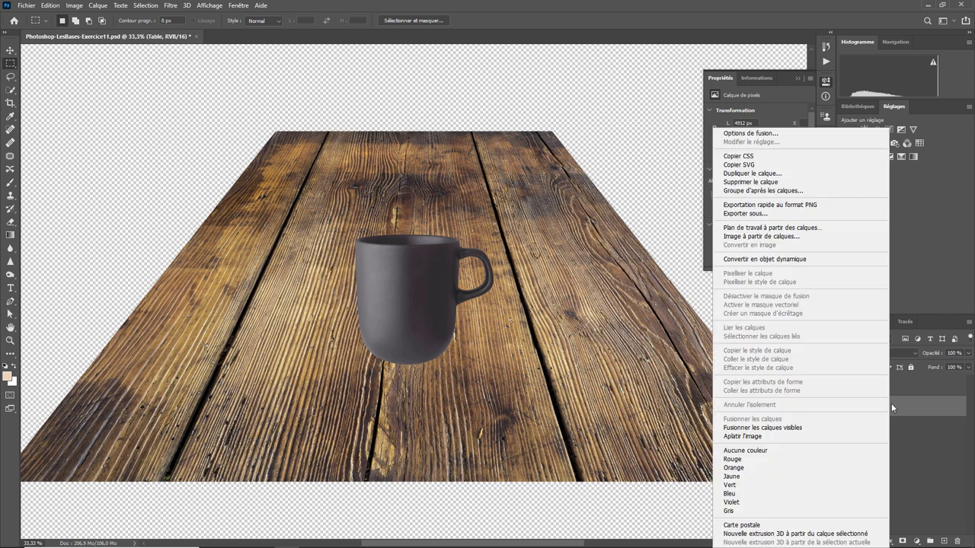
click(770, 174)
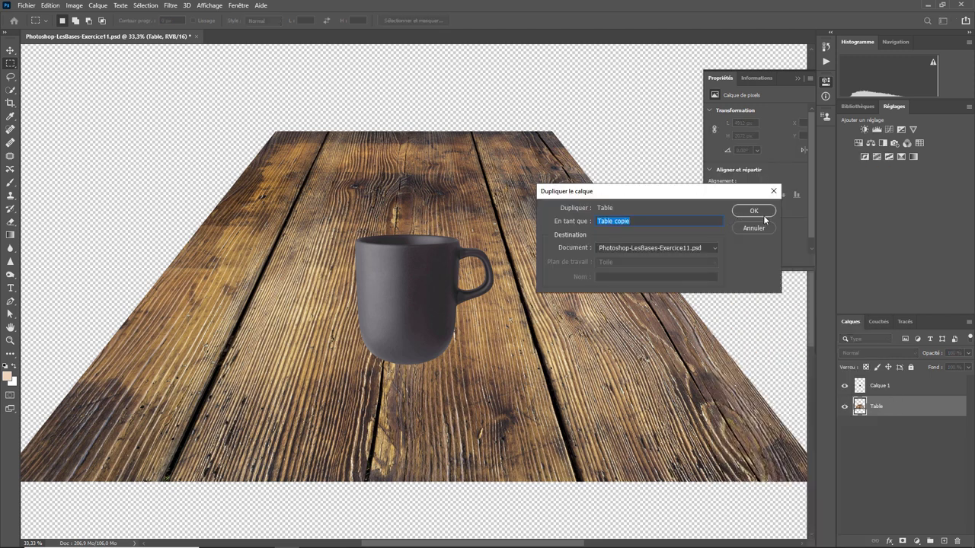
click(762, 213)
Apply a Gaussian blur with radius 2.0 pixels to Table copie.
click(169, 6)
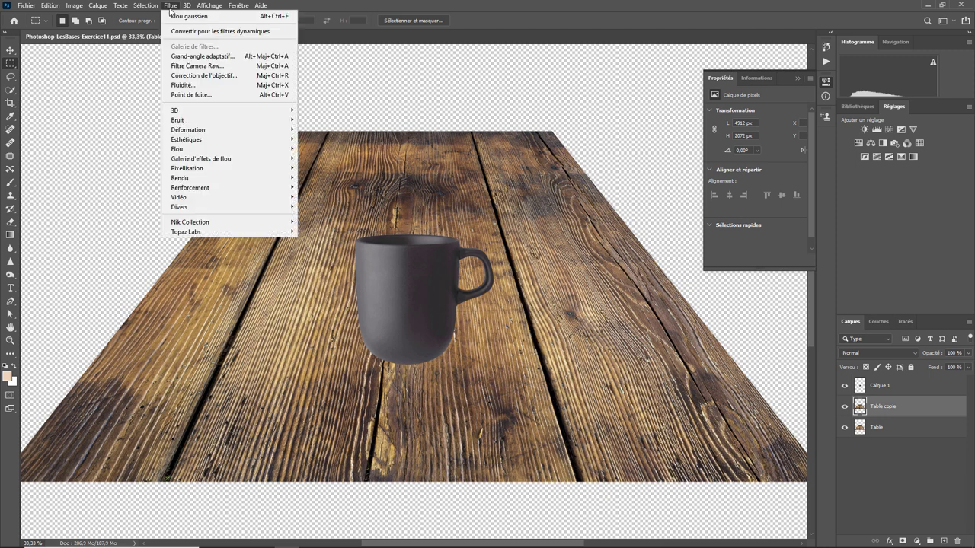
mouse_move(229, 149)
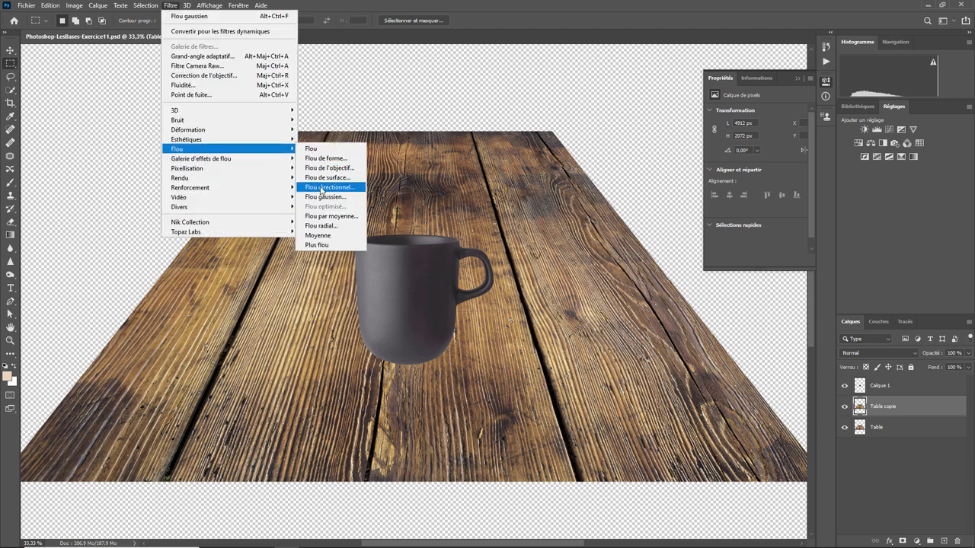
click(325, 196)
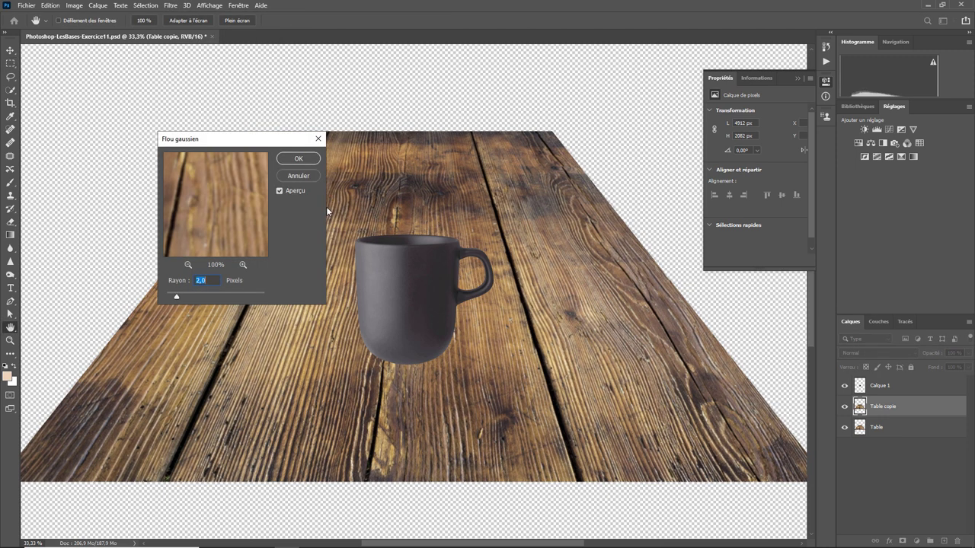
click(303, 160)
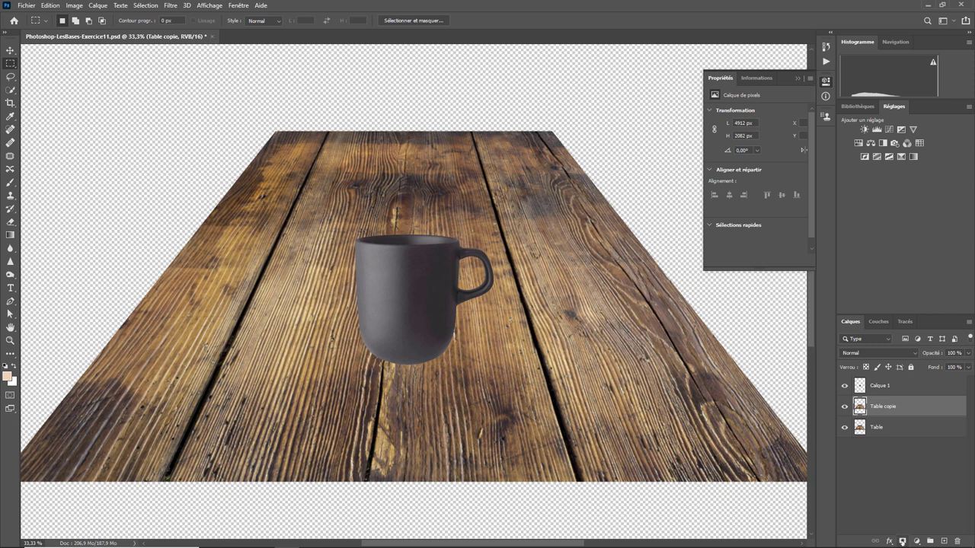
Add a layer mask to Table copie and drag a reflected gradient down from the mug's bottom.
click(902, 540)
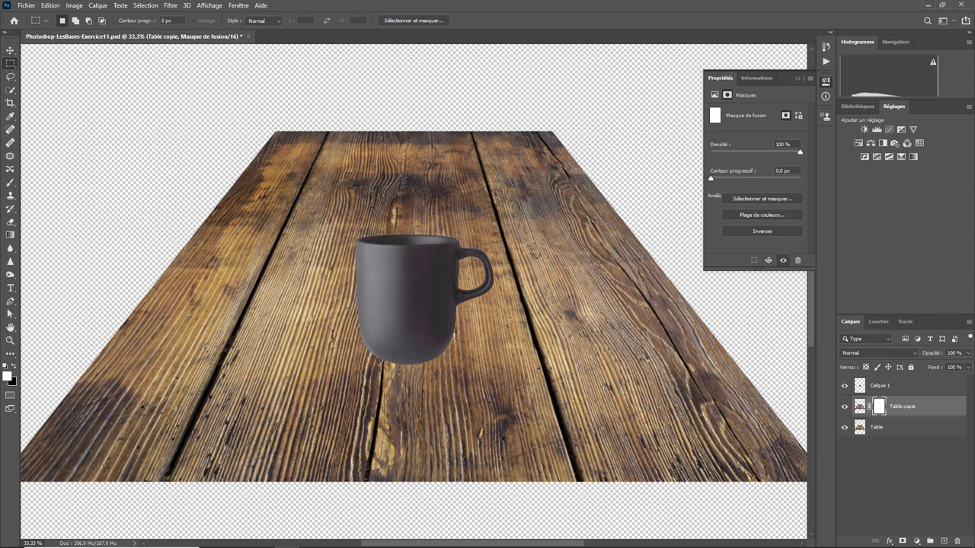
click(11, 234)
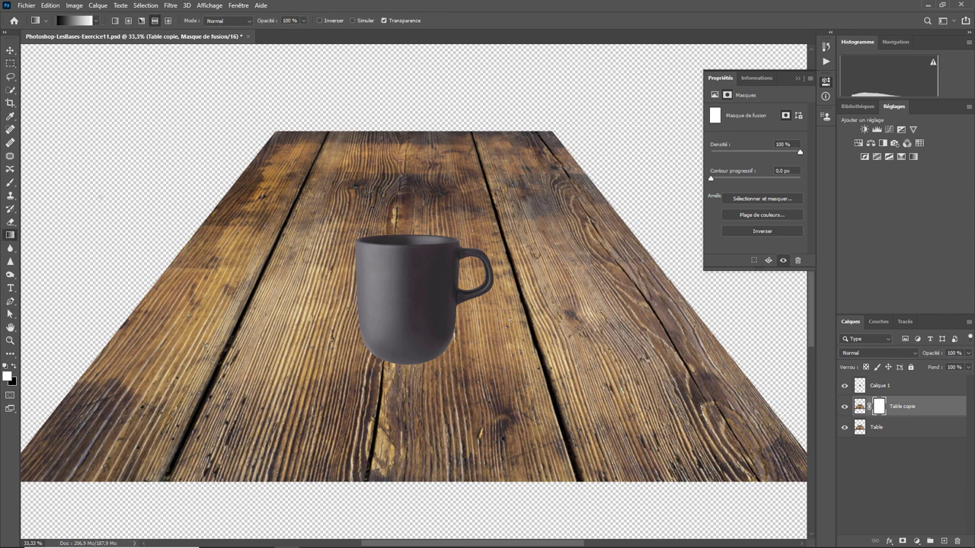
click(154, 22)
drag(405, 347, 406, 362)
drag(406, 426, 407, 445)
key(ctrl+plus)
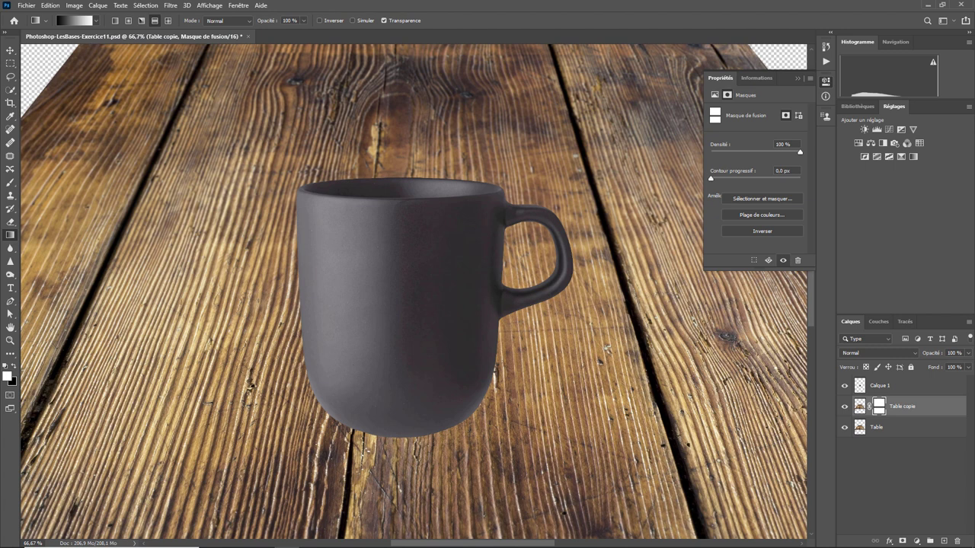
Group Table and Table copie into a group named 'Table', then add an Exposition layer above Calque 1.
click(886, 428)
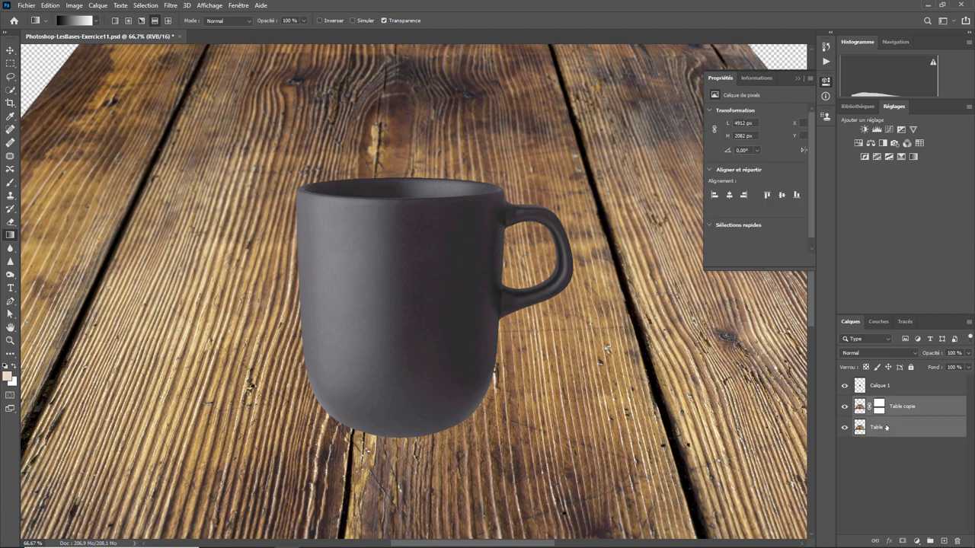
right_click(886, 428)
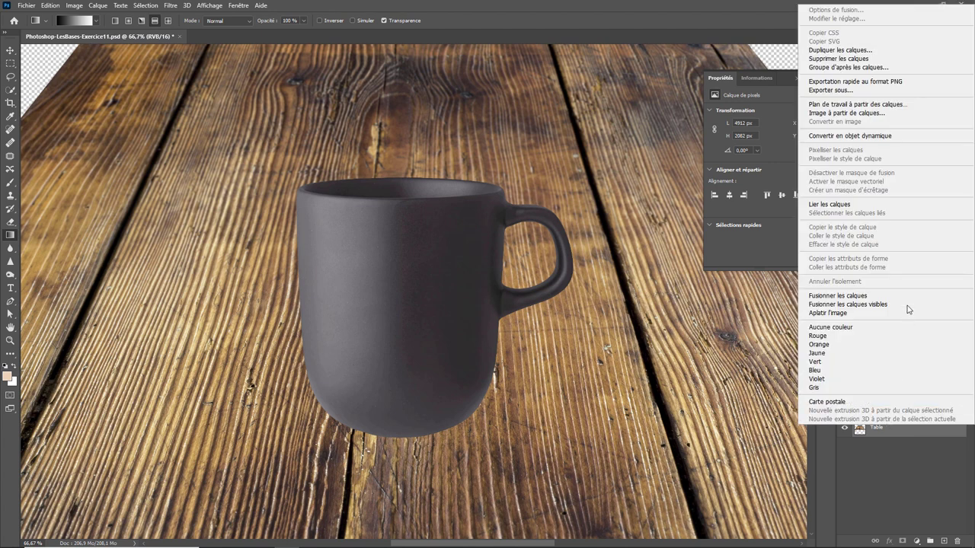
click(868, 68)
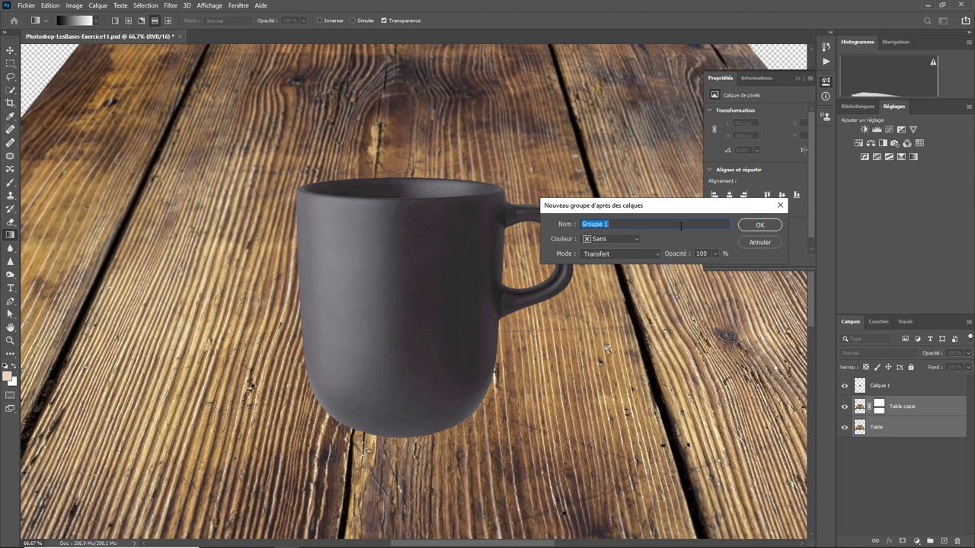
text(Tab)
text(le)
key(Return)
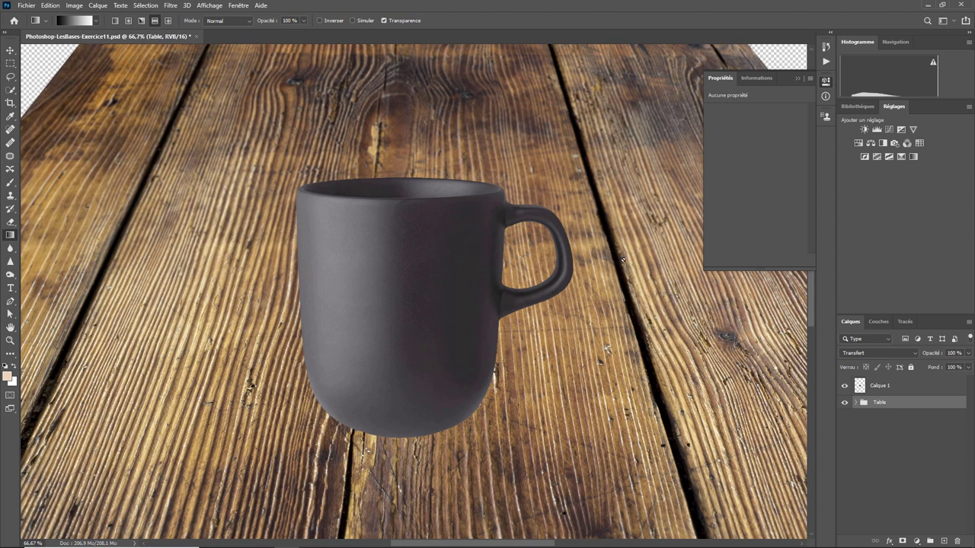
click(893, 386)
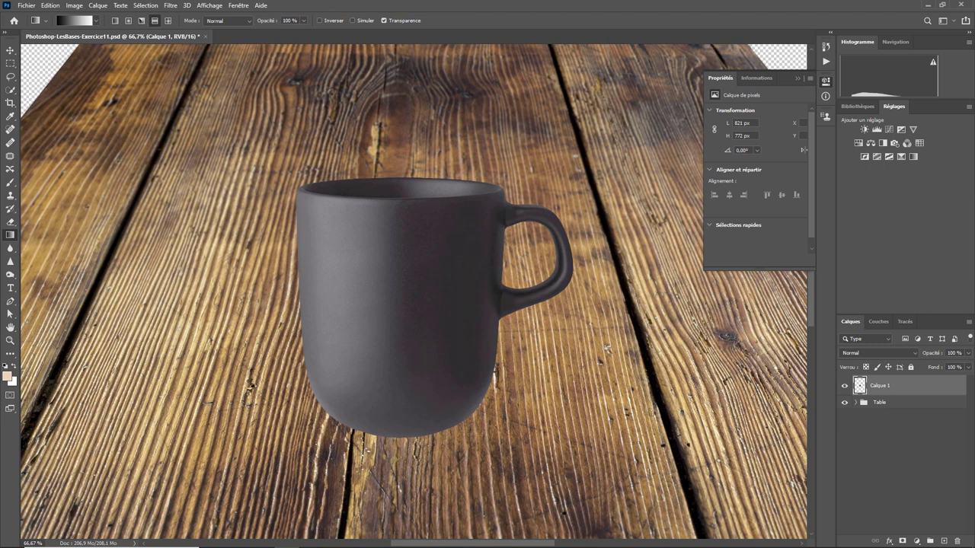
click(903, 131)
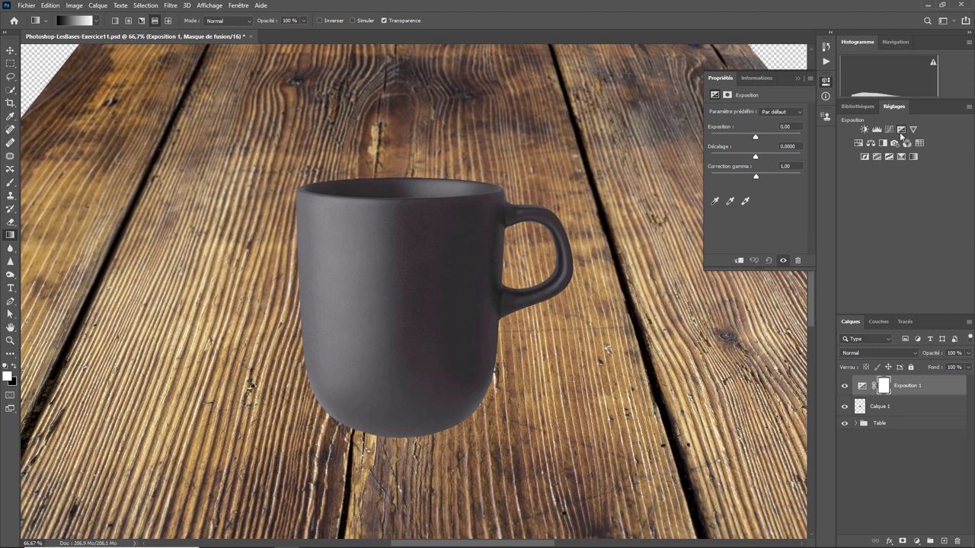
Clip Exposition 1 to Calque 1 and set its exposure to -1.44.
right_click(906, 386)
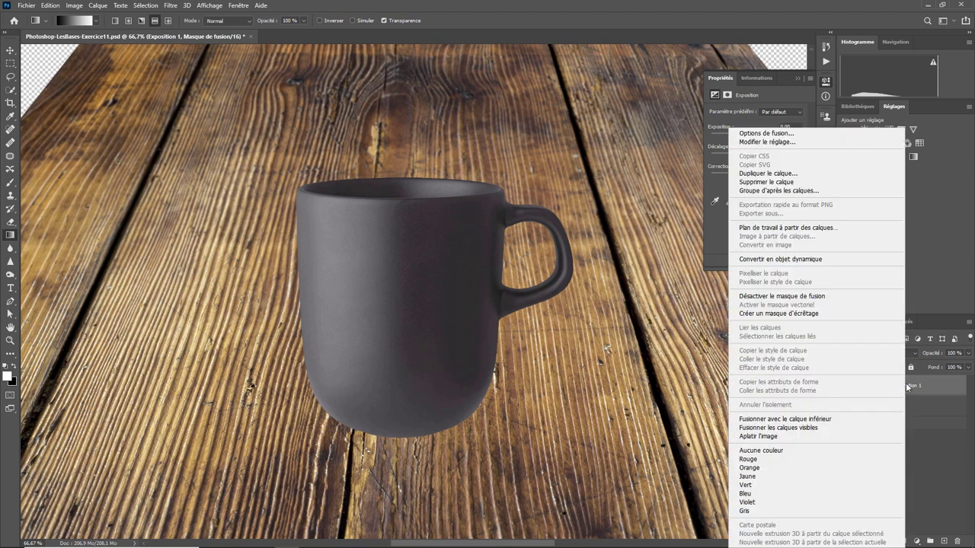
click(802, 314)
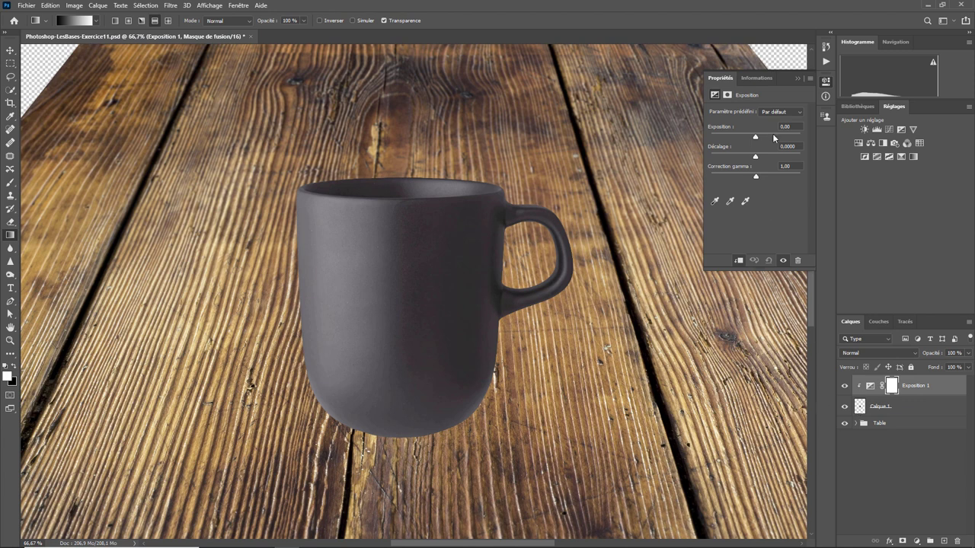
drag(755, 137, 745, 139)
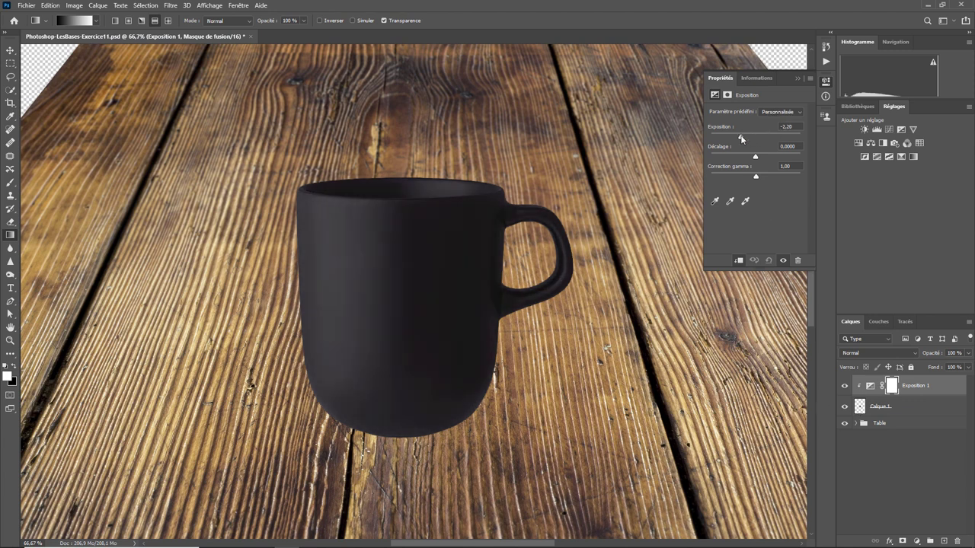
drag(745, 138, 746, 142)
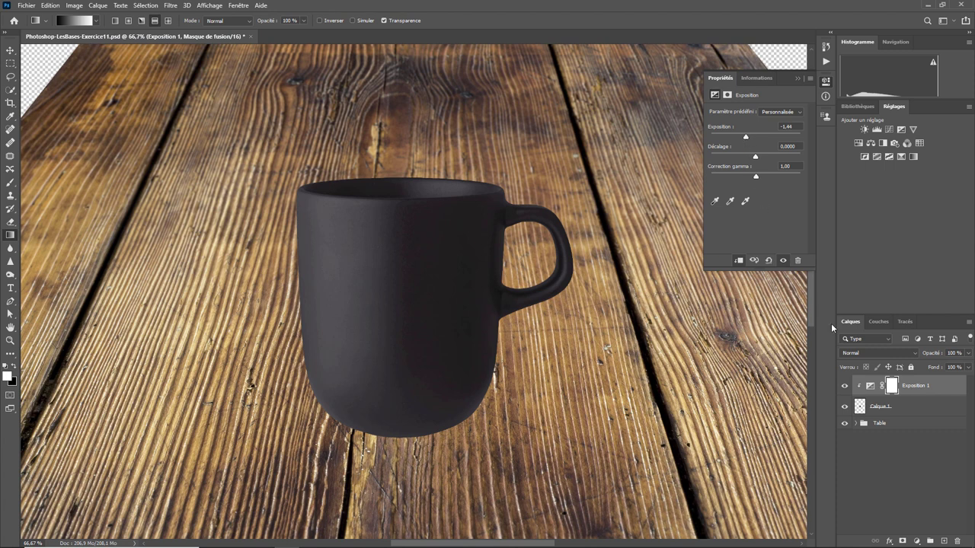
click(891, 385)
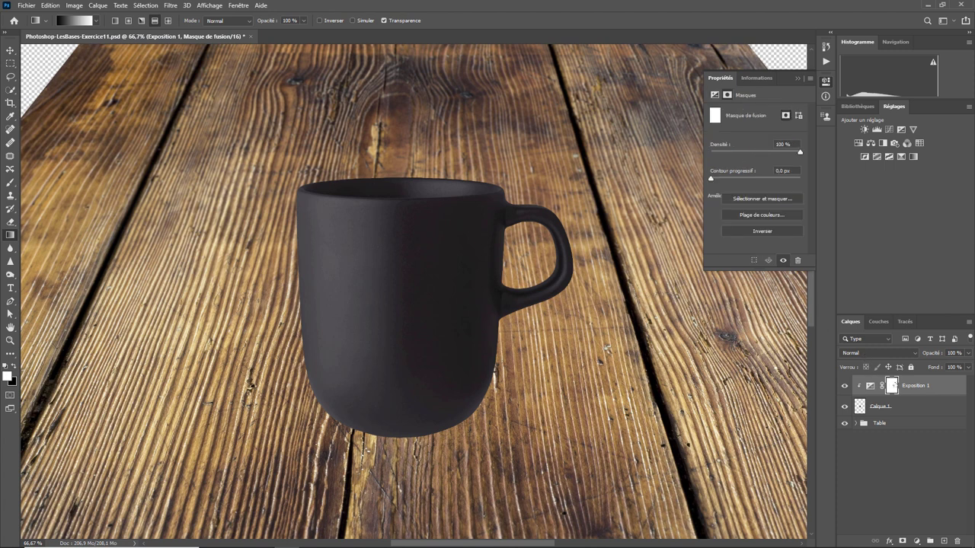
Fill the Exposition 1 layer mask with black.
click(50, 6)
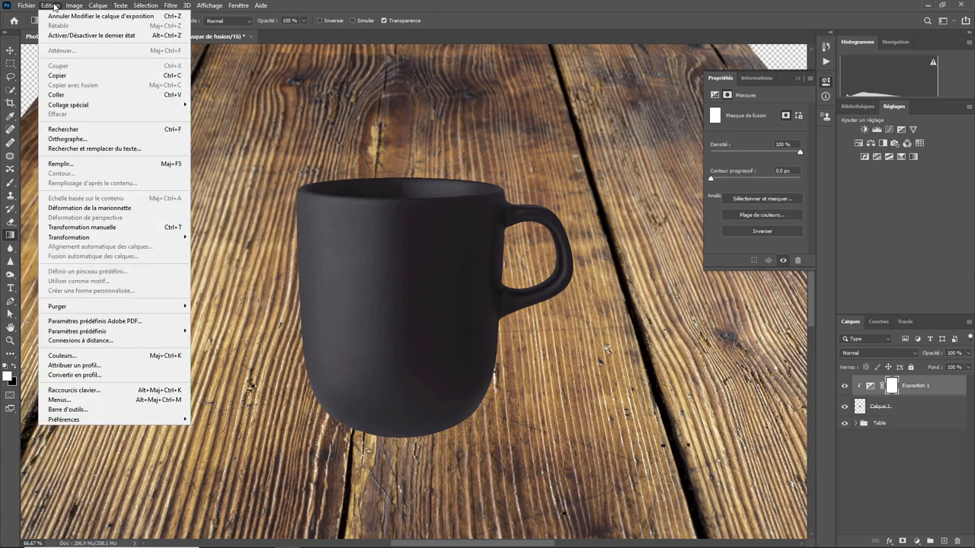
click(82, 164)
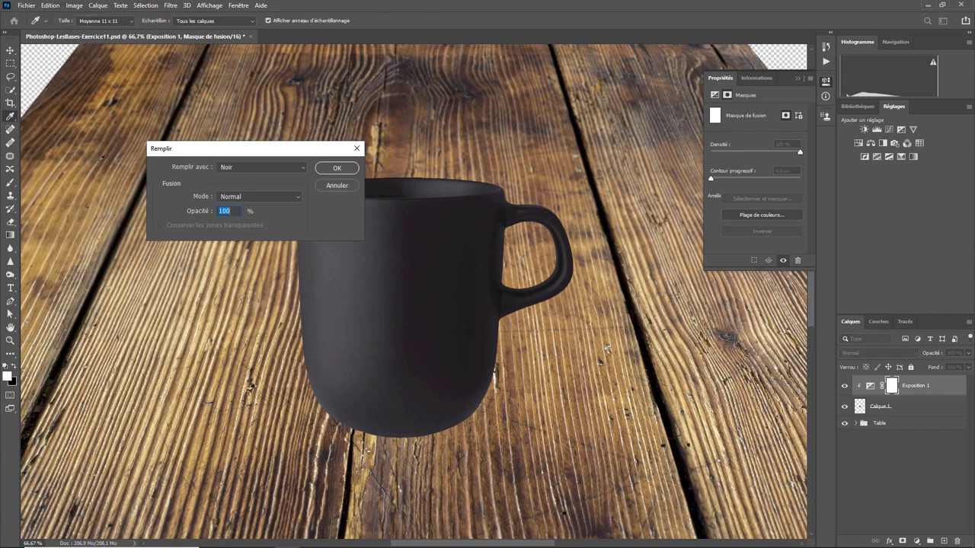
click(341, 170)
key(g)
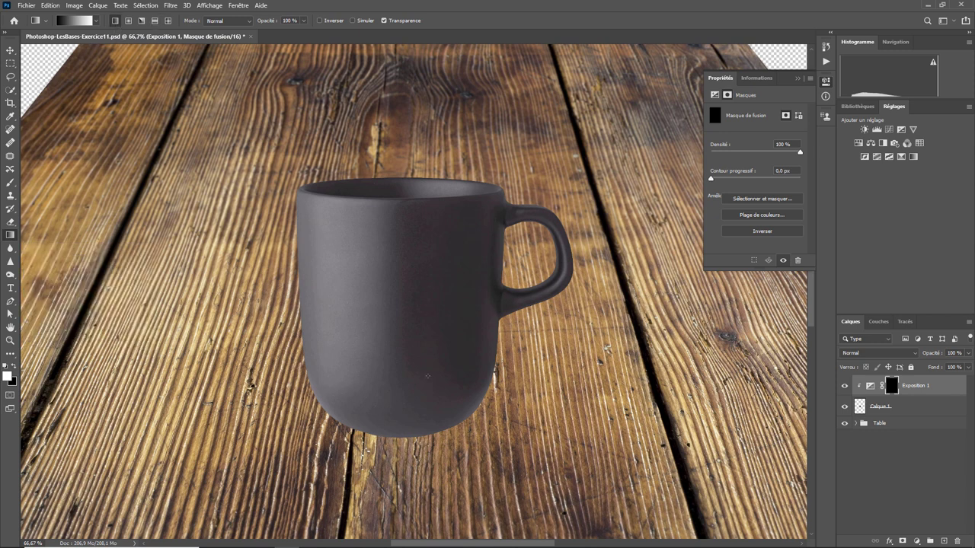
Drag a gradient up from the mug's base on the mask, then compare with the layer hidden and shown.
drag(396, 392, 396, 437)
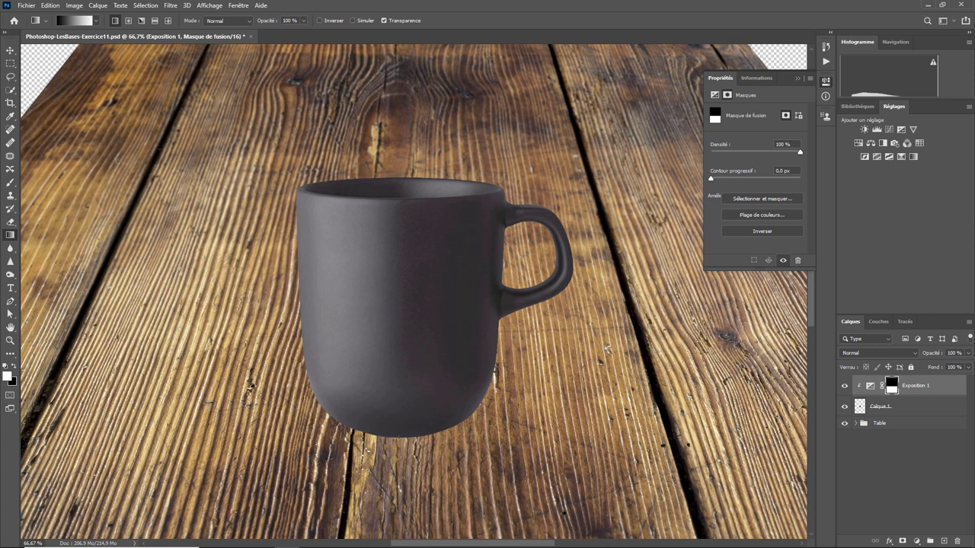
key(ctrl+z)
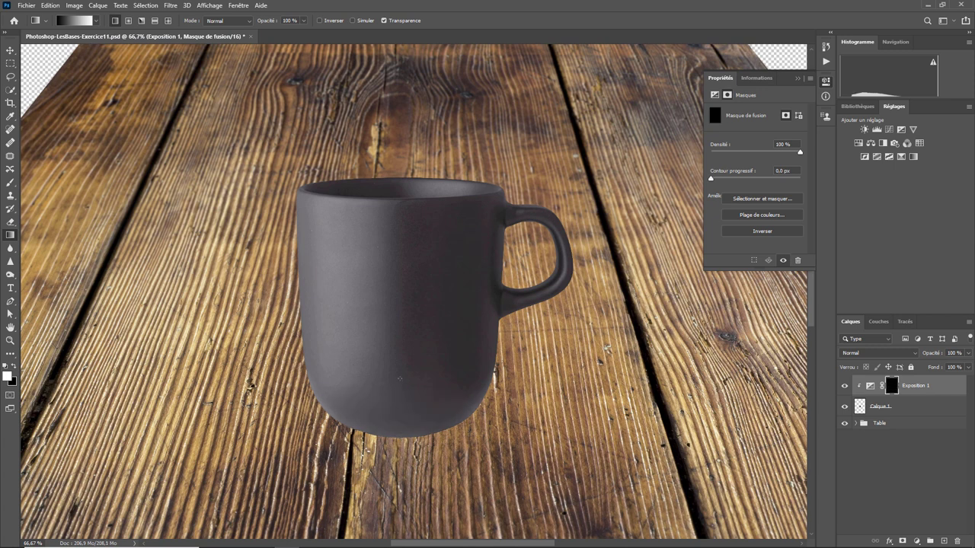
drag(400, 379, 400, 436)
drag(400, 436, 400, 437)
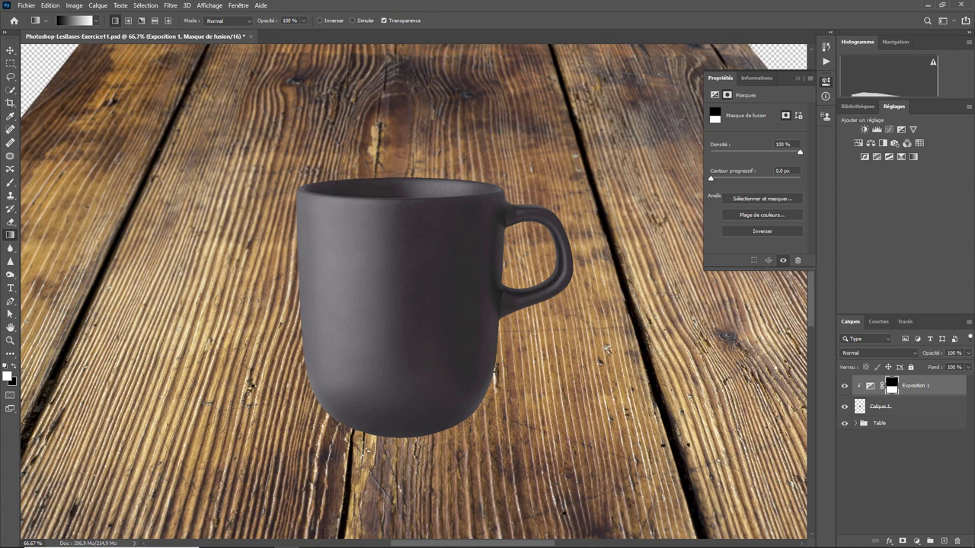
click(845, 387)
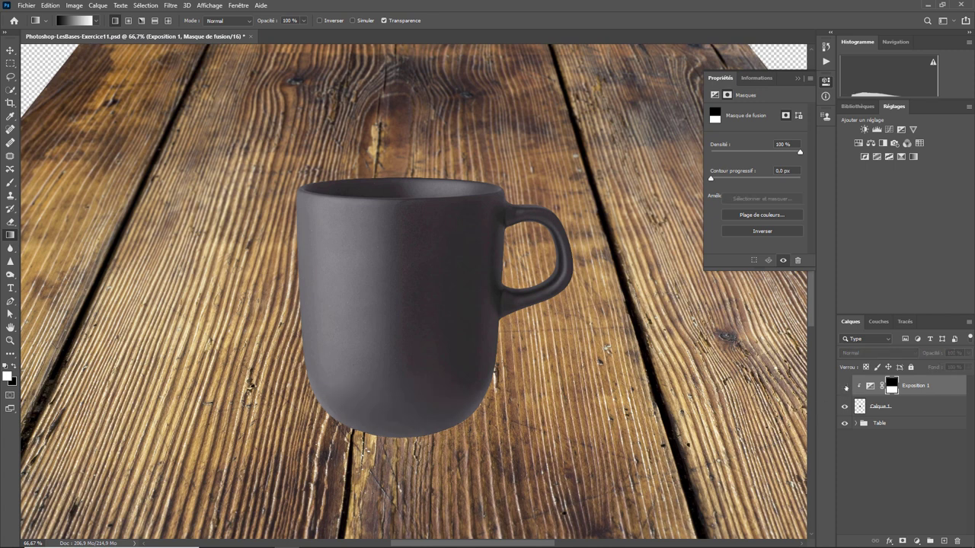
click(844, 386)
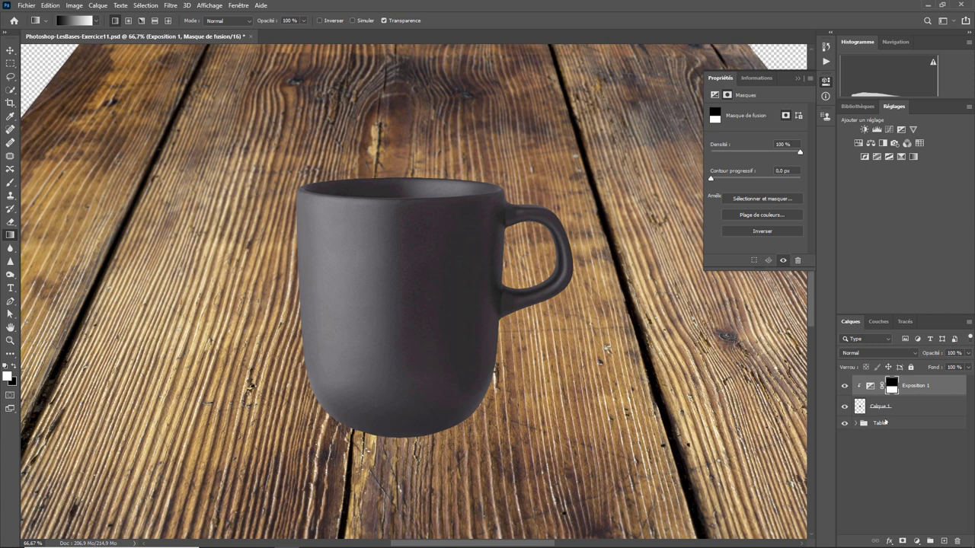
Add an Exposition 2 adjustment above the Table group with lowered exposure.
click(886, 423)
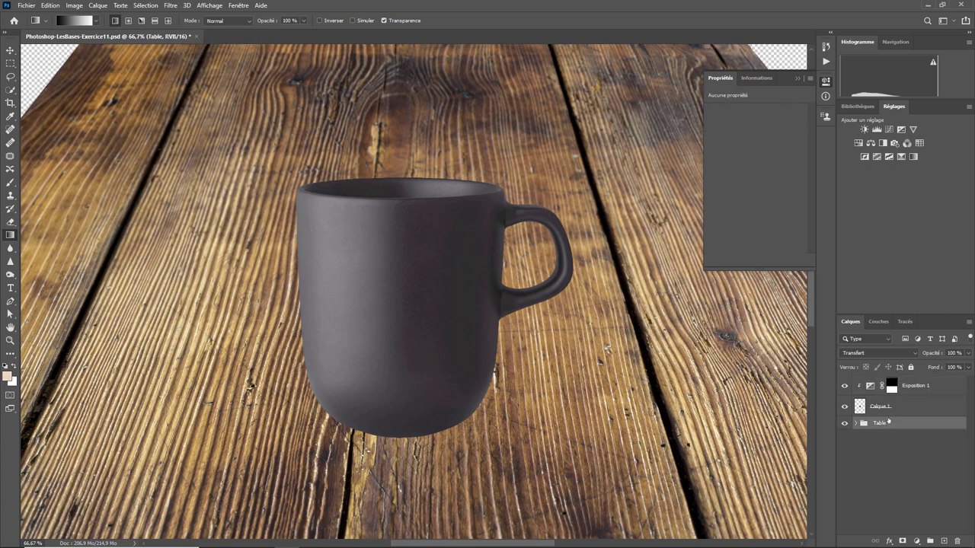
click(902, 130)
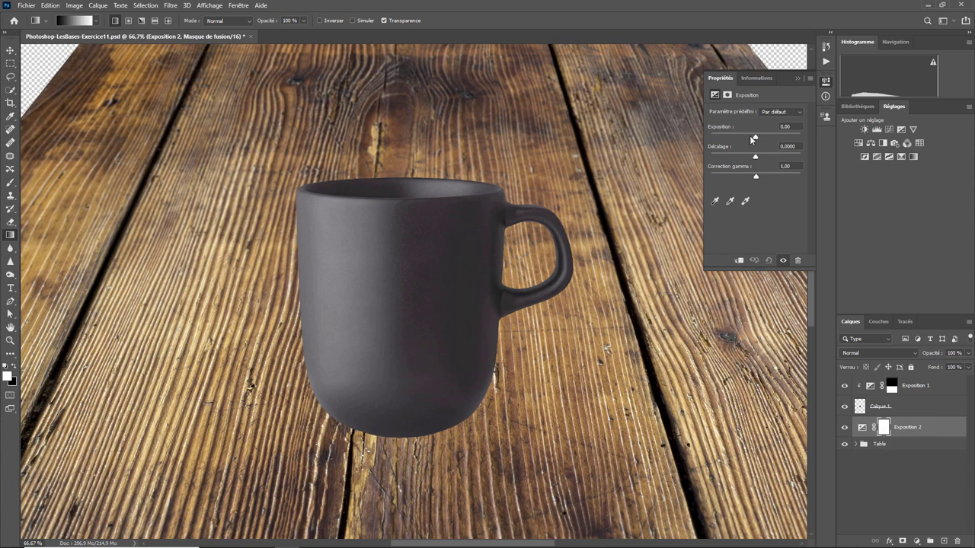
drag(754, 137, 741, 138)
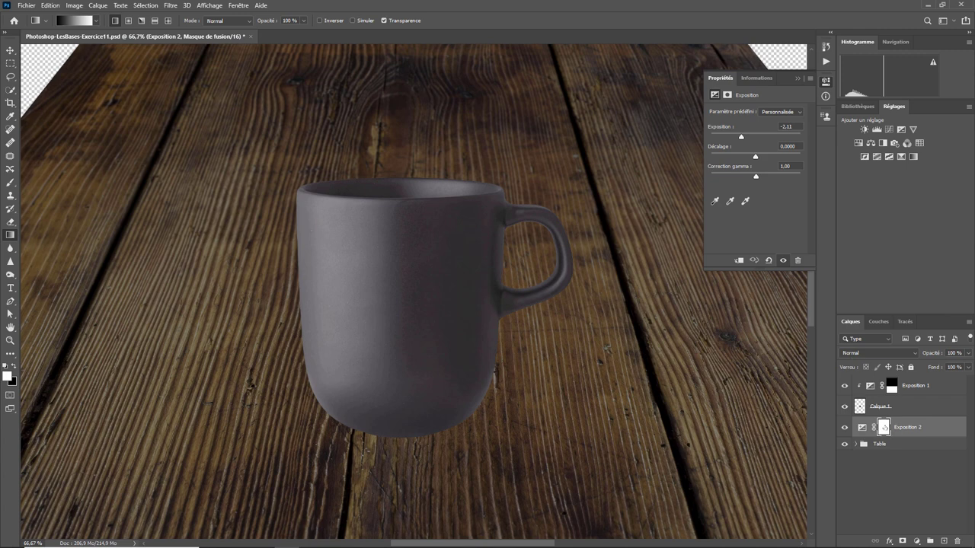
Fill the Exposition 2 mask with black at Normal, 100% opacity.
click(883, 427)
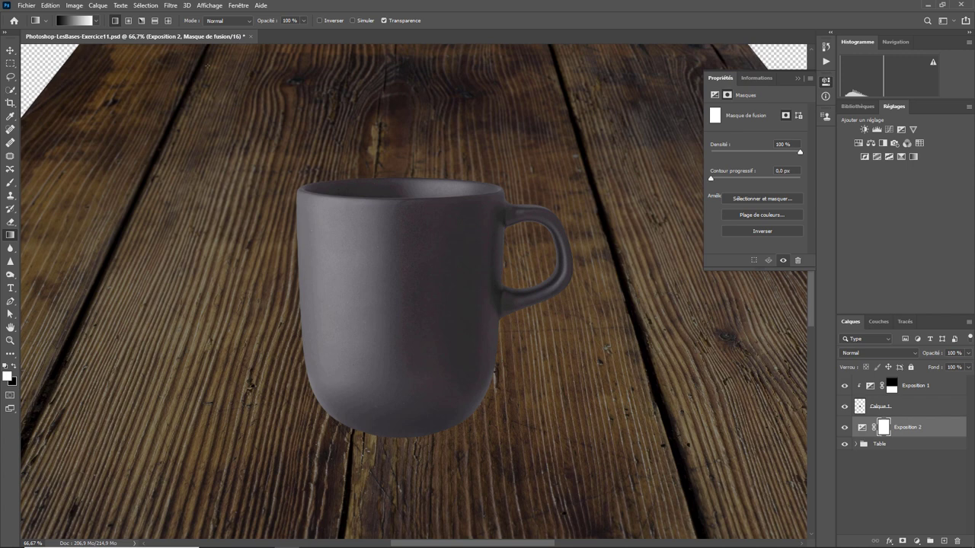
click(50, 5)
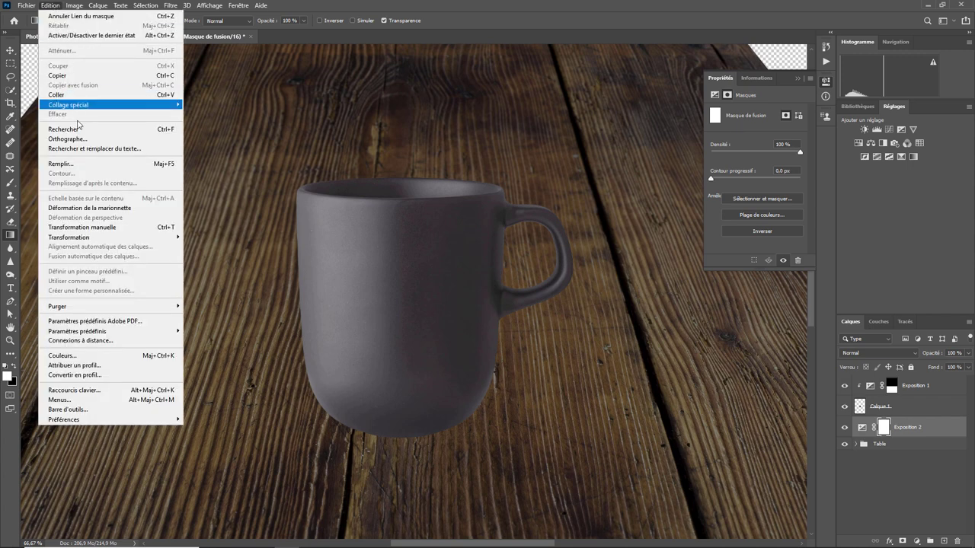
click(61, 163)
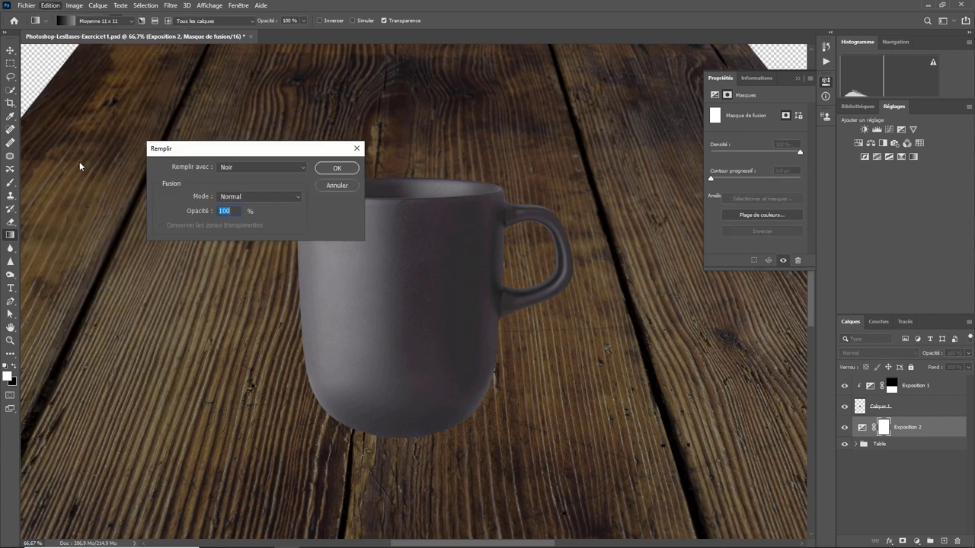
click(339, 168)
key(g)
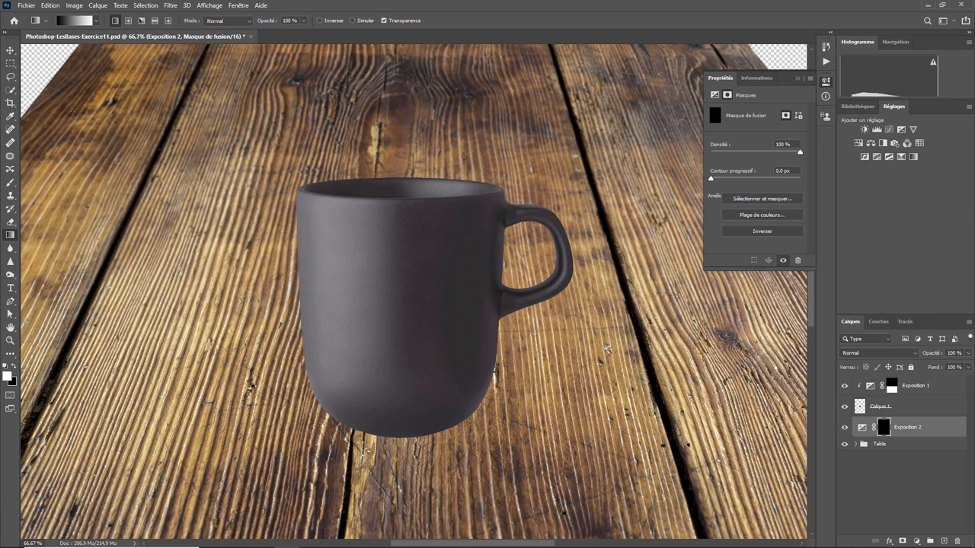
click(10, 64)
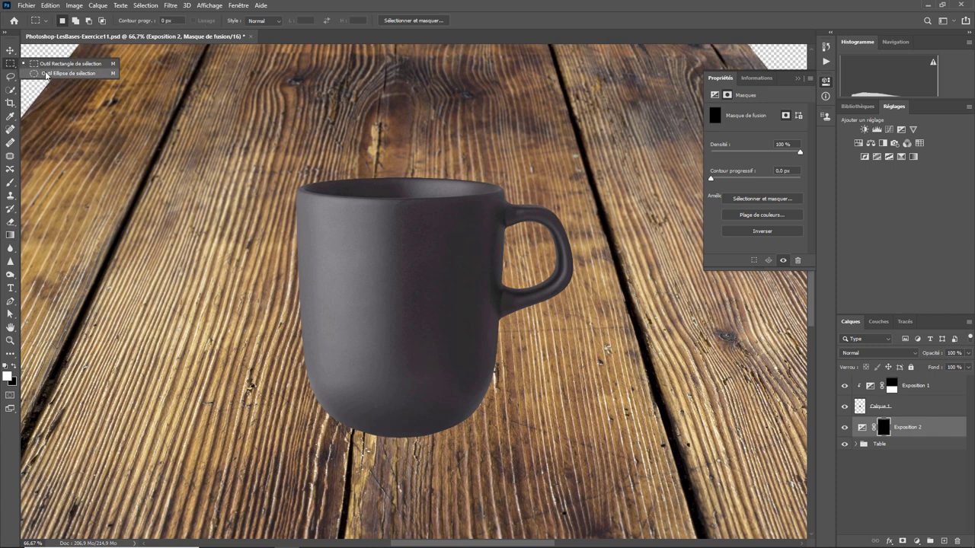
Draw an elliptical marquee across the mug's base, redrawing it once to fit beneath the mug.
click(46, 74)
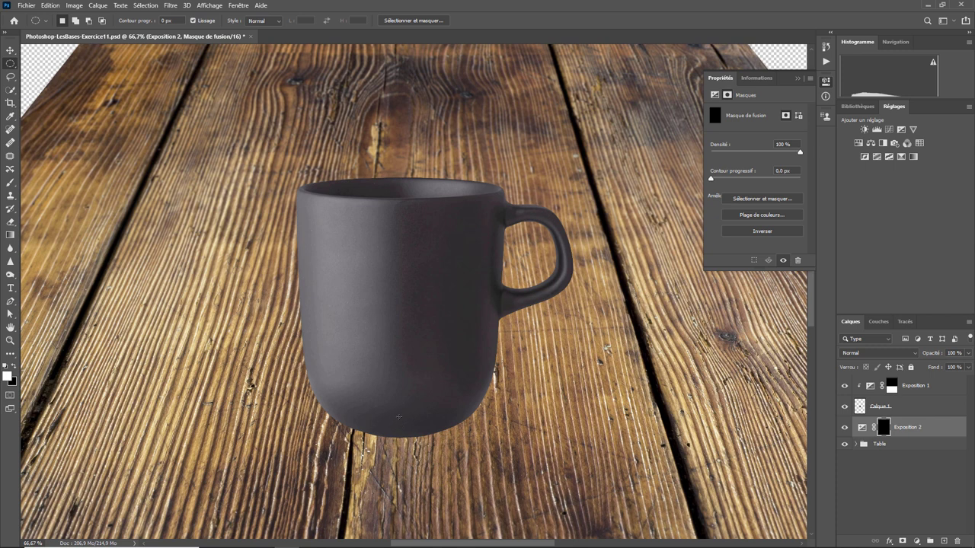
mouse_move(367, 406)
mouse_down()
mouse_move(505, 431)
mouse_move(527, 450)
mouse_up()
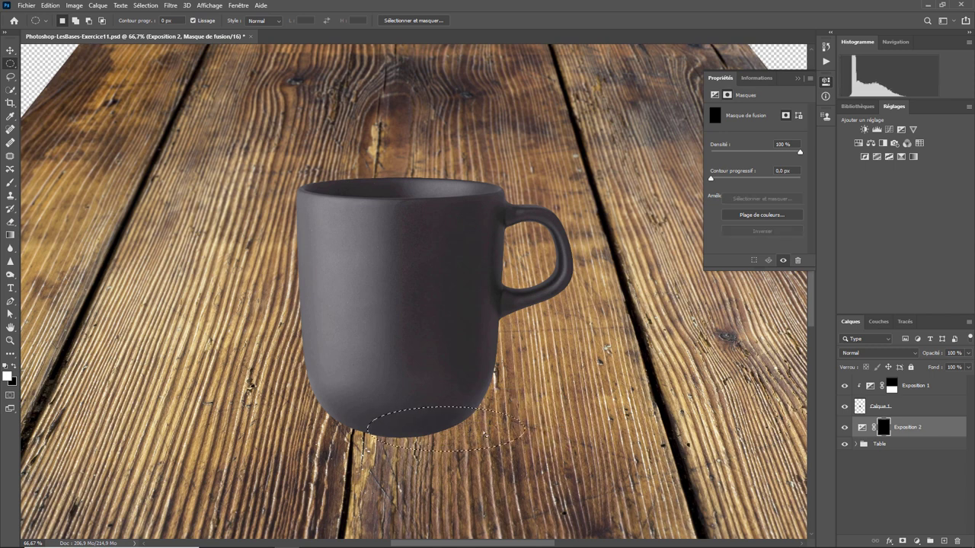
mouse_move(481, 426)
mouse_down()
mouse_move(448, 419)
mouse_move(430, 428)
mouse_up()
click(428, 423)
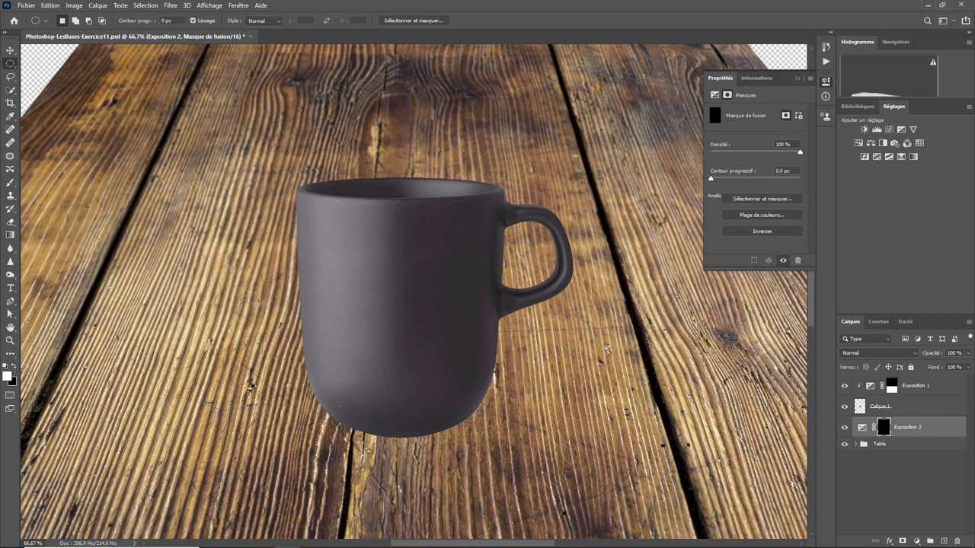
drag(405, 428, 493, 459)
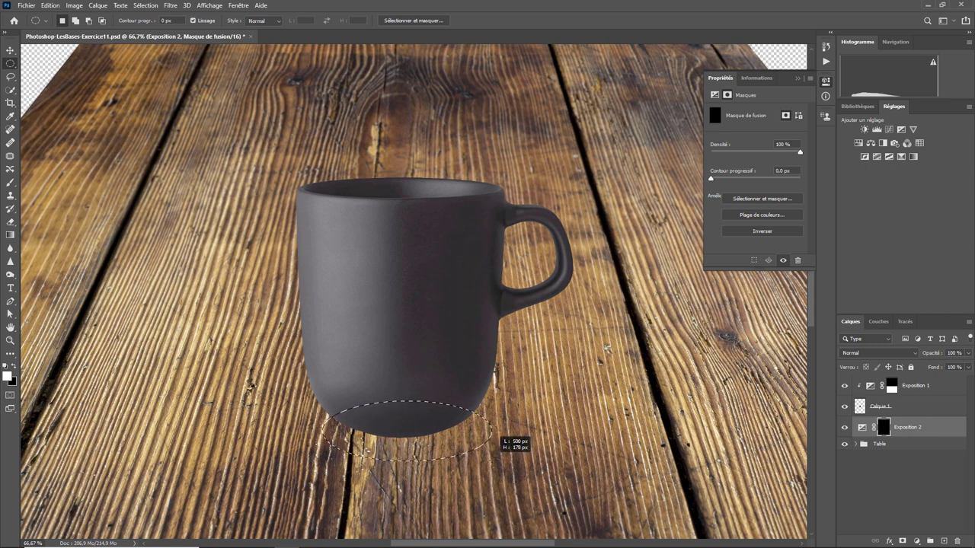
mouse_move(493, 457)
mouse_down()
mouse_move(454, 416)
mouse_move(454, 424)
mouse_up()
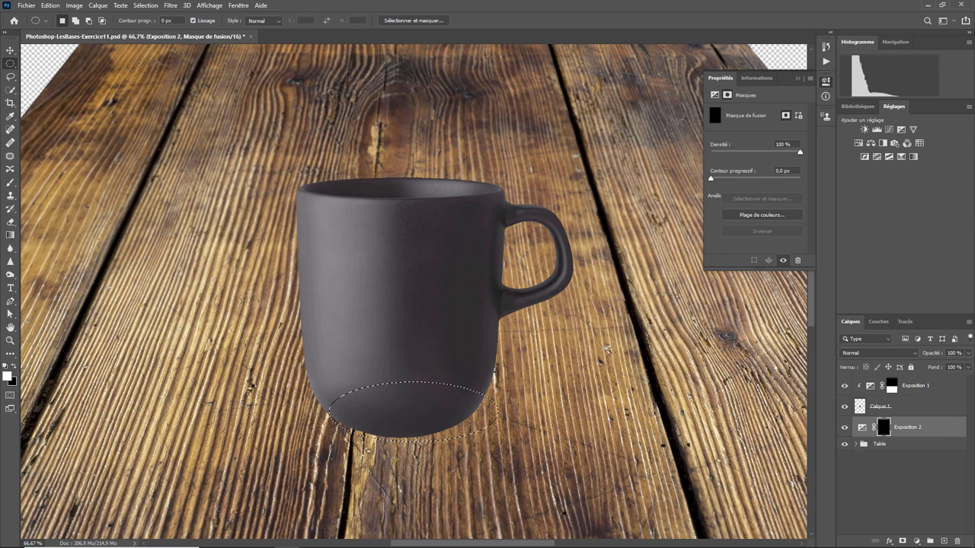
Fill the ellipse on the Exposition 2 mask with white, then deselect.
click(50, 6)
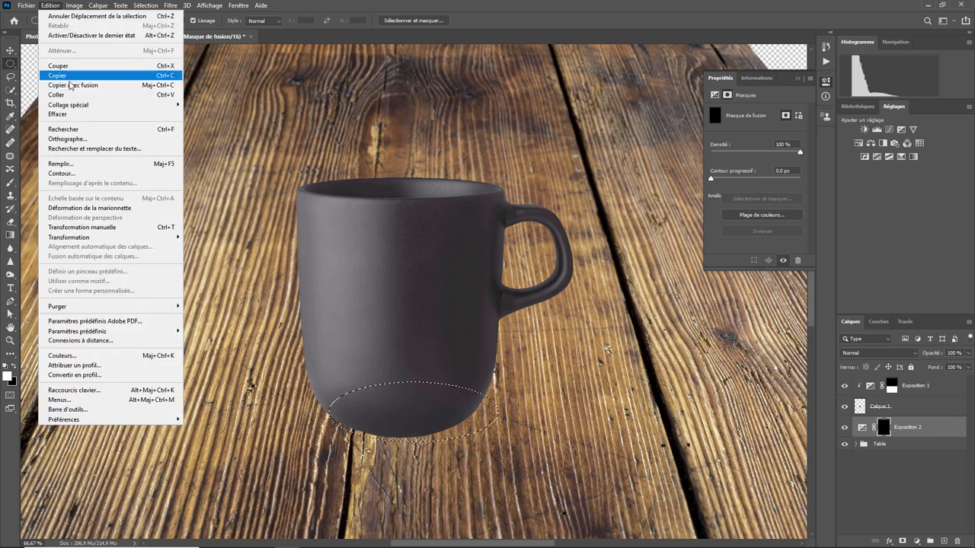
click(81, 165)
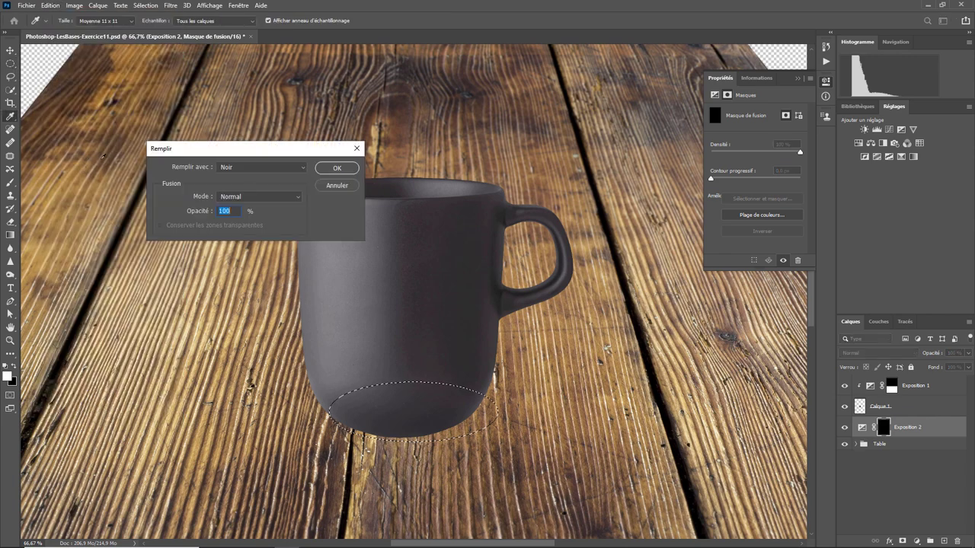
click(290, 169)
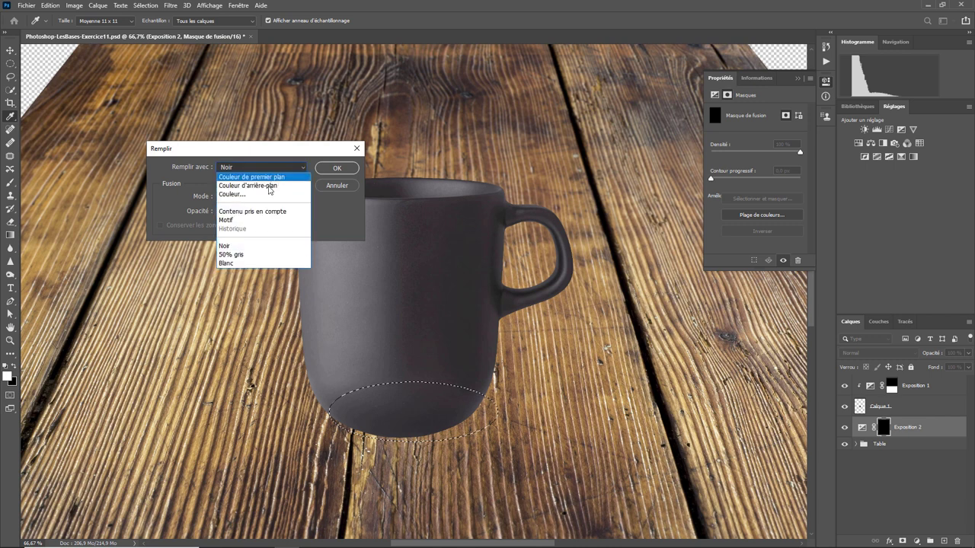
click(240, 262)
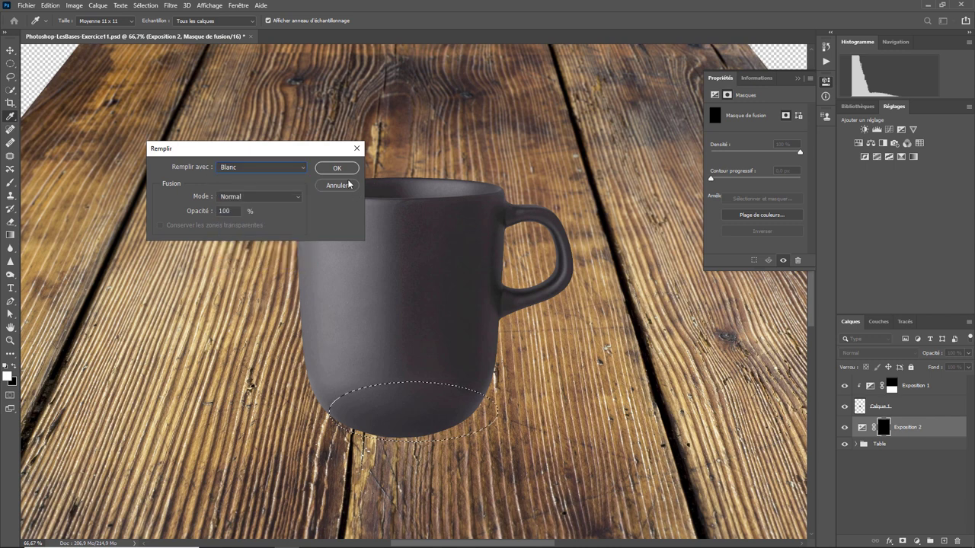
click(339, 169)
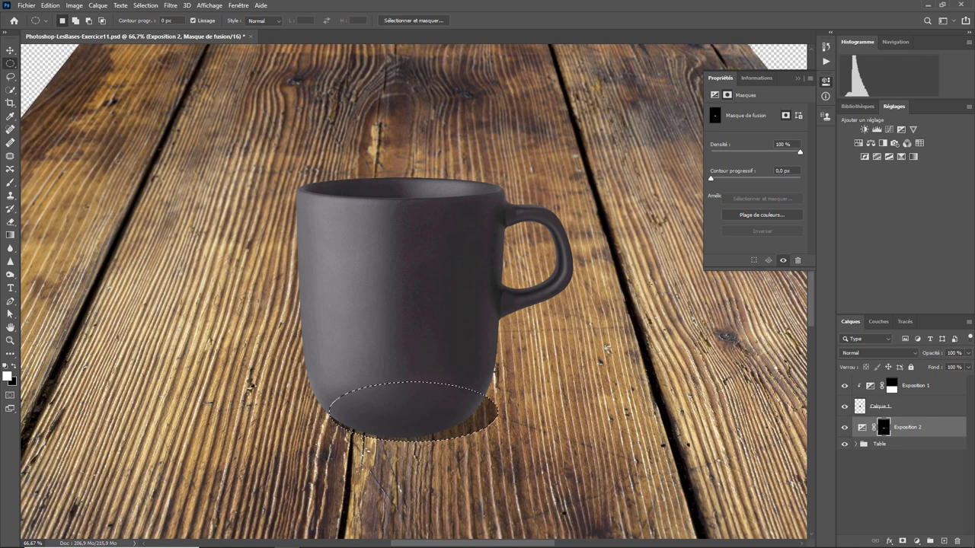
key(ctrl+d)
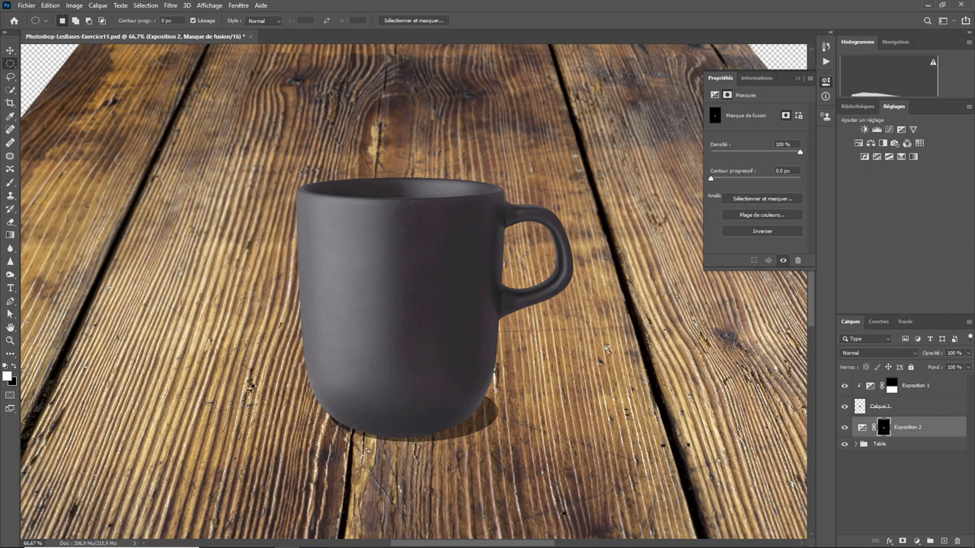
Rotate the shadow mask about -3° to follow the table's perspective.
click(51, 6)
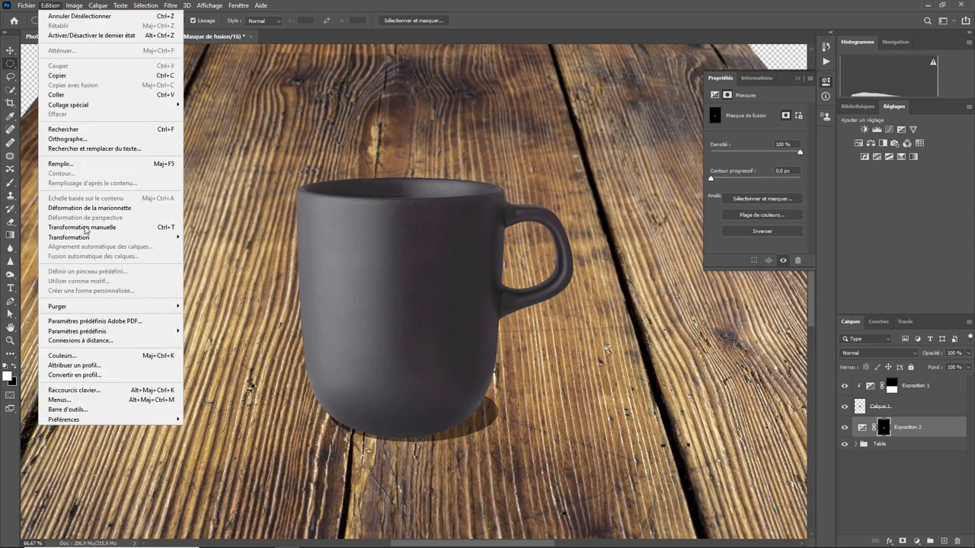
mouse_move(68, 237)
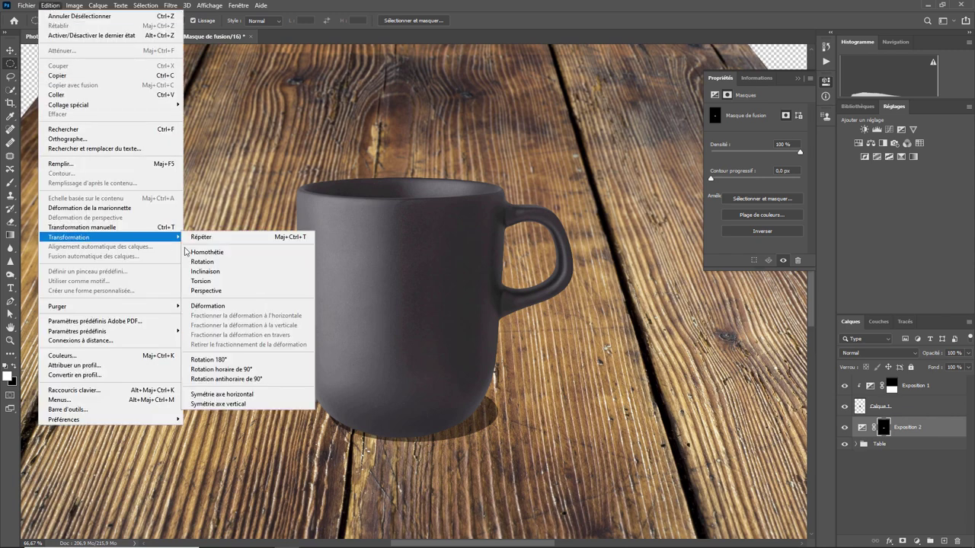
click(202, 262)
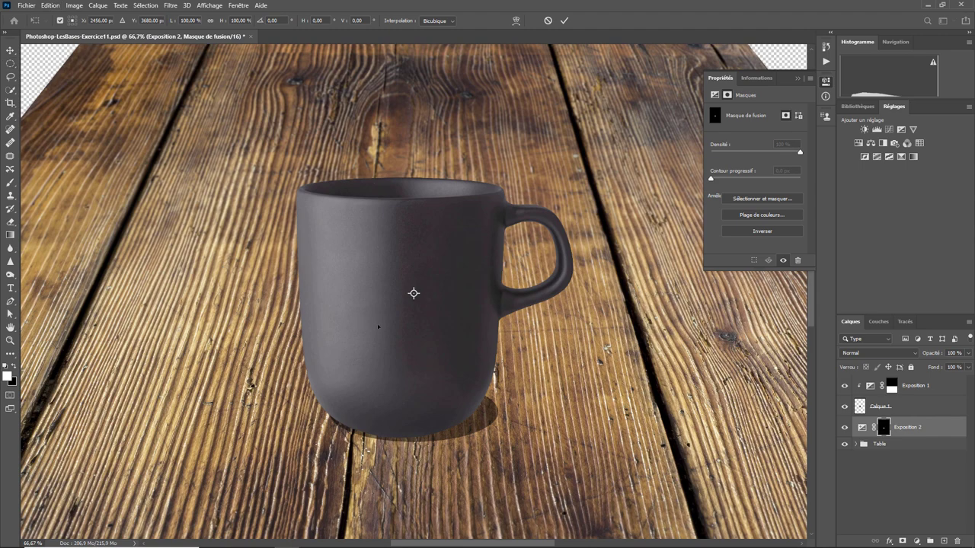
key(ctrl+minus)
key(ctrl+minus)
key(ctrl+minus)
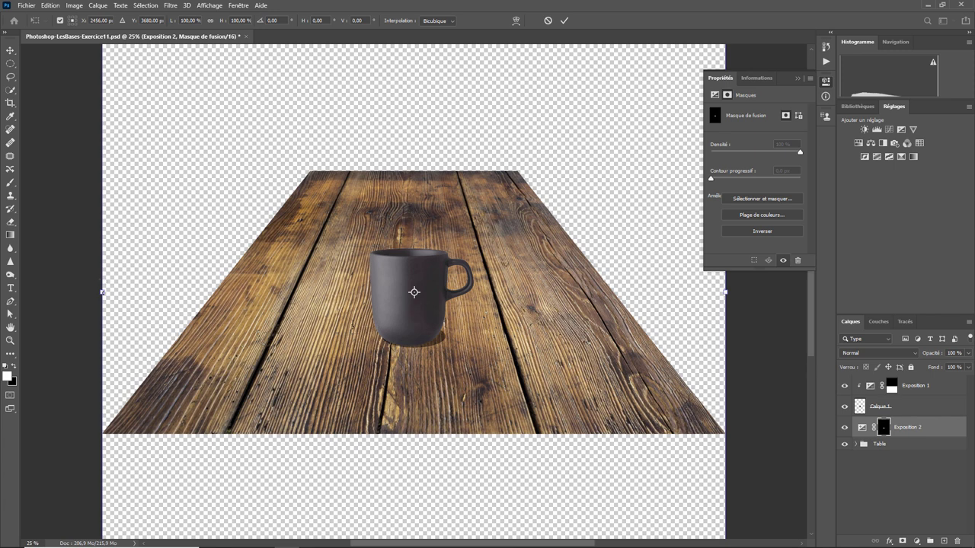
mouse_move(105, 277)
mouse_down()
mouse_move(107, 294)
mouse_move(119, 256)
mouse_move(143, 308)
mouse_up()
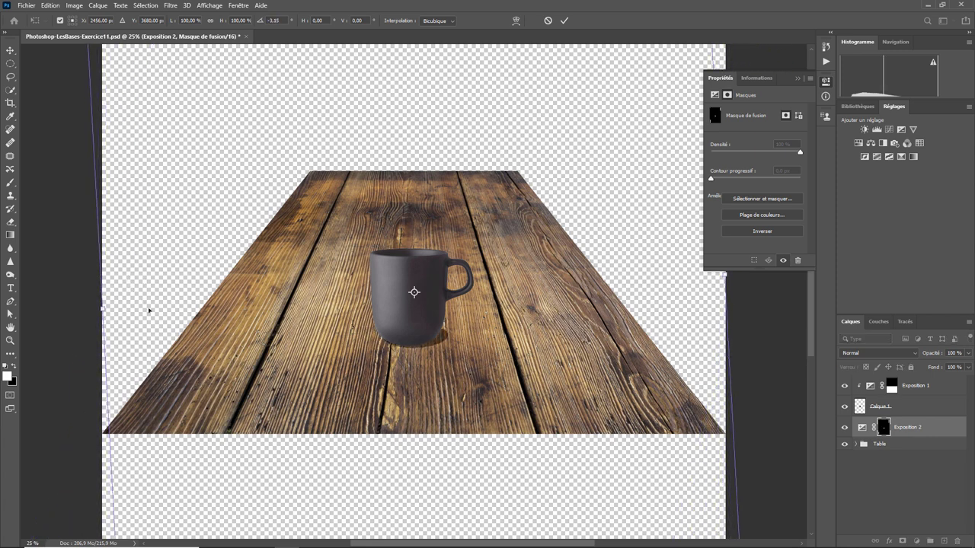
key(Return)
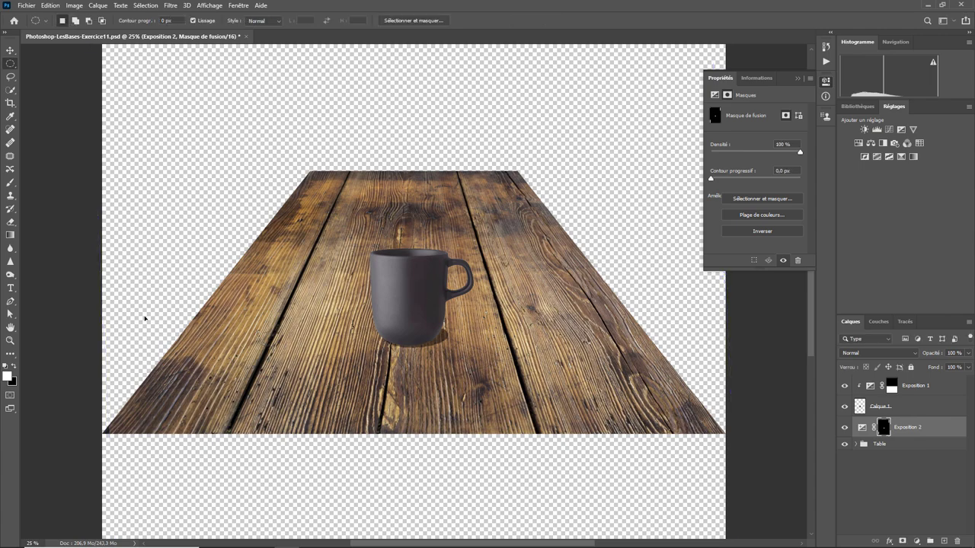
key(ctrl+plus)
key(ctrl+plus)
key(ctrl+plus)
key(ctrl+plus)
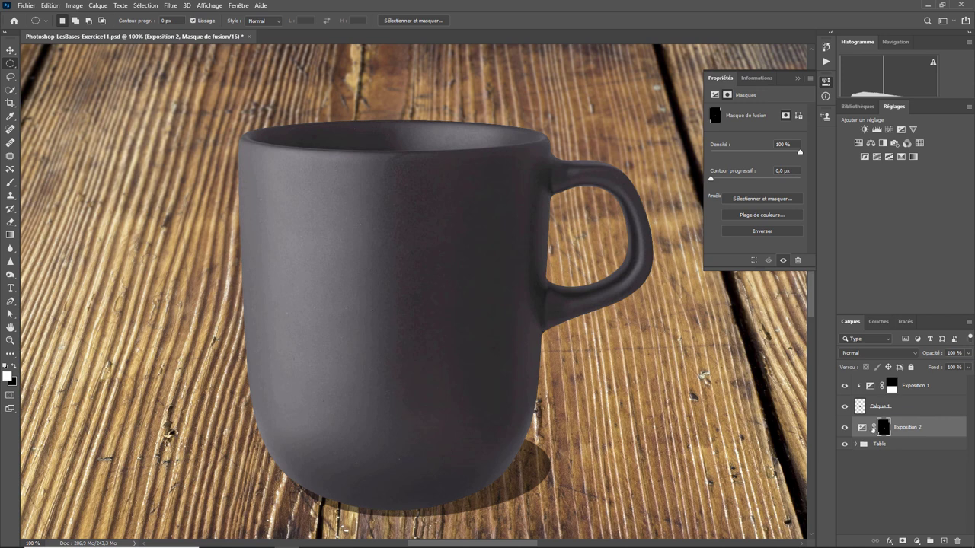
Select the Exposition 2 adjustment (exposure -2.11) and switch to the Move tool.
click(874, 429)
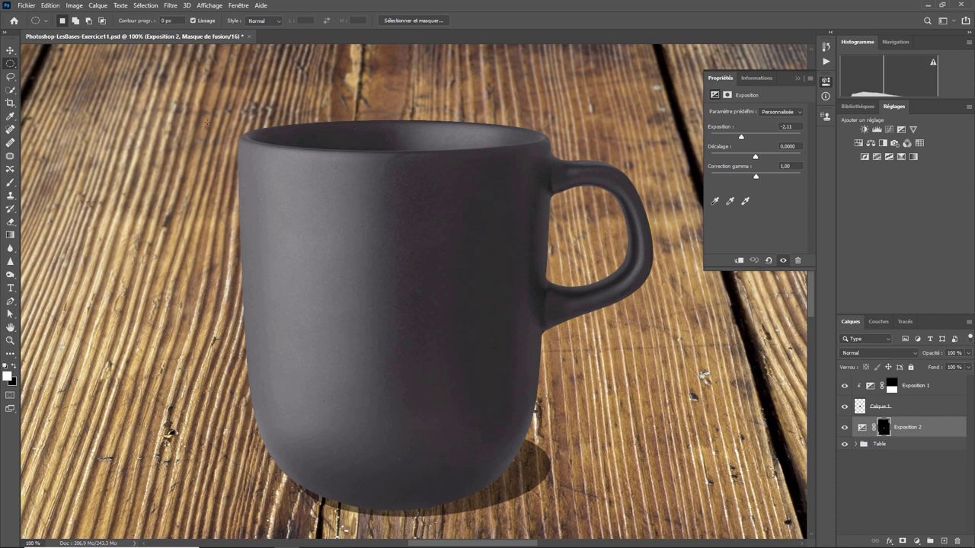
click(11, 50)
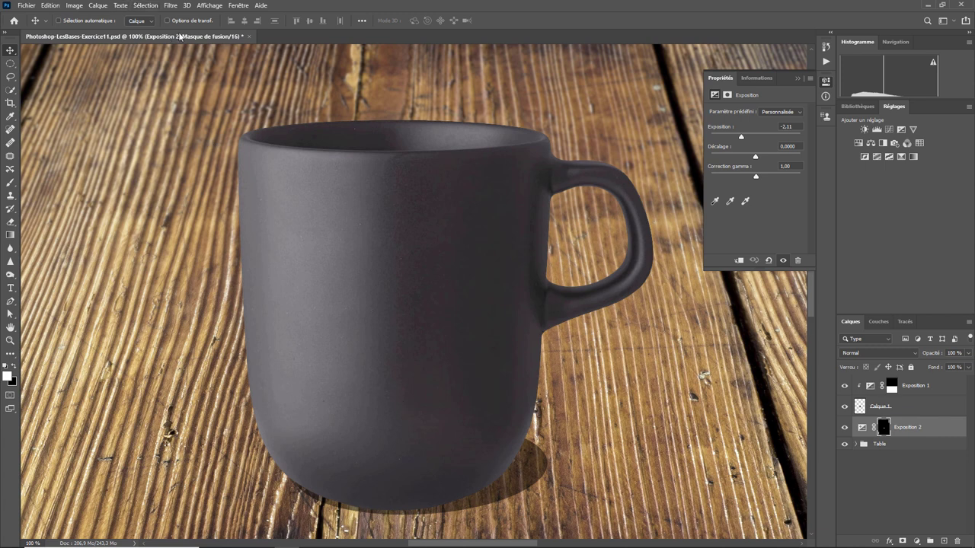
Apply a 2.0-pixel Gaussian blur to the Exposition 2 shadow mask.
click(173, 7)
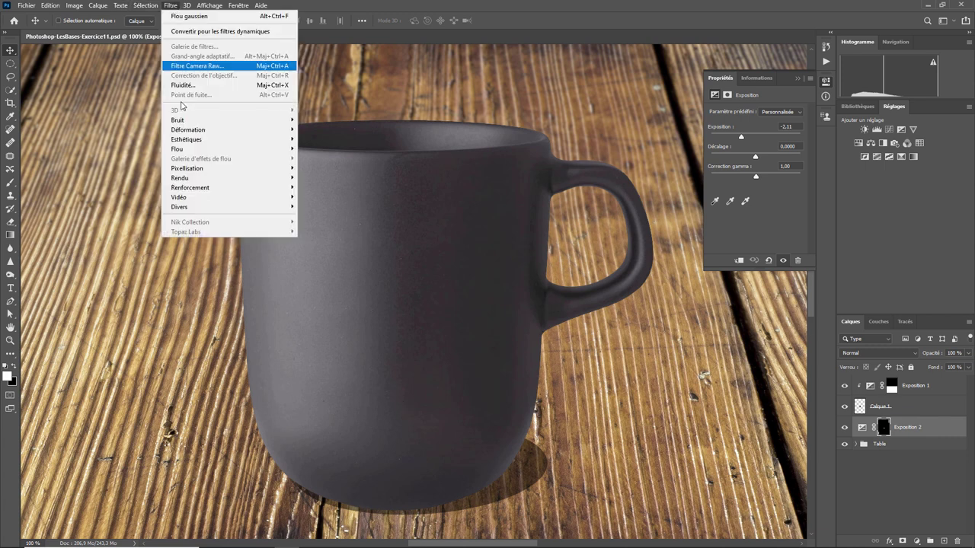
mouse_move(228, 149)
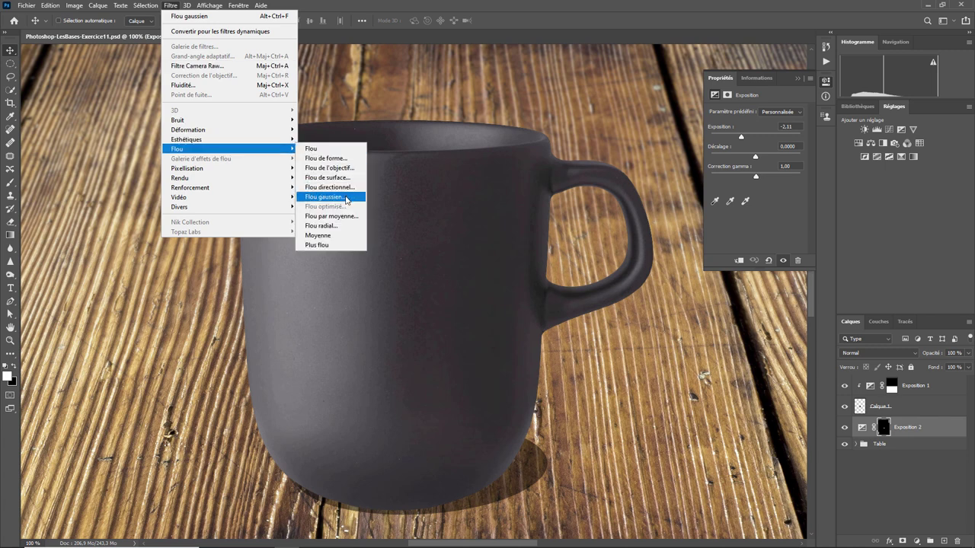
click(346, 198)
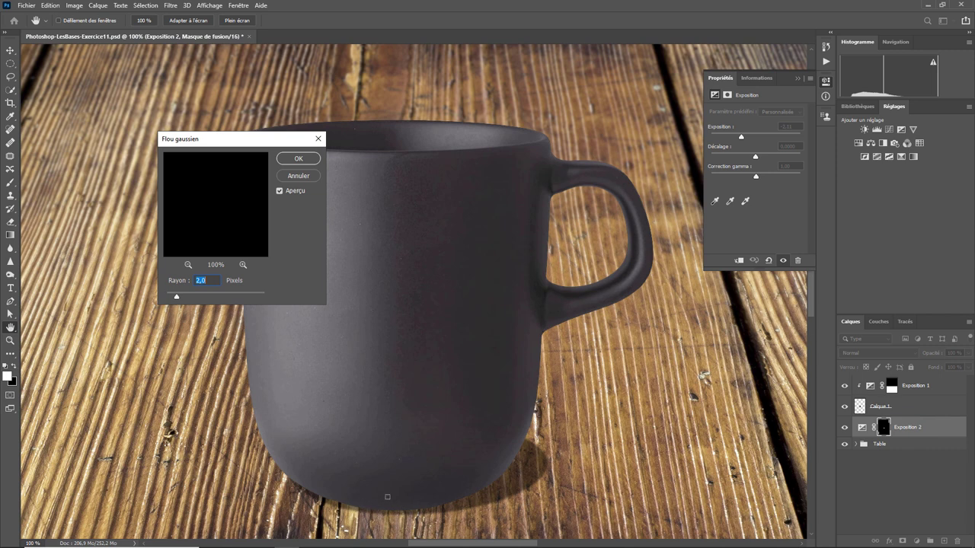
click(300, 160)
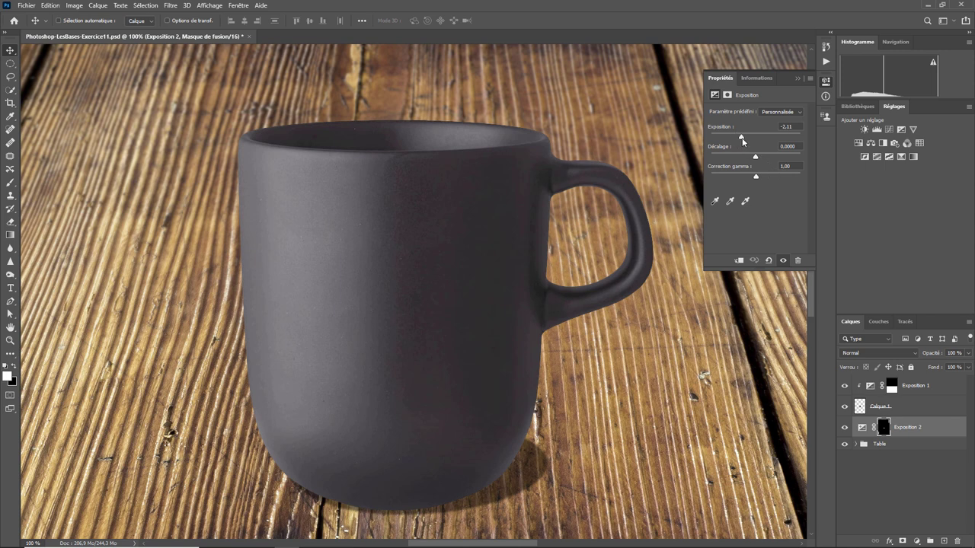
Set the shadow exposure to -2.20 and lasso the shadow at the mug's base for refinement.
drag(741, 139, 741, 139)
click(10, 77)
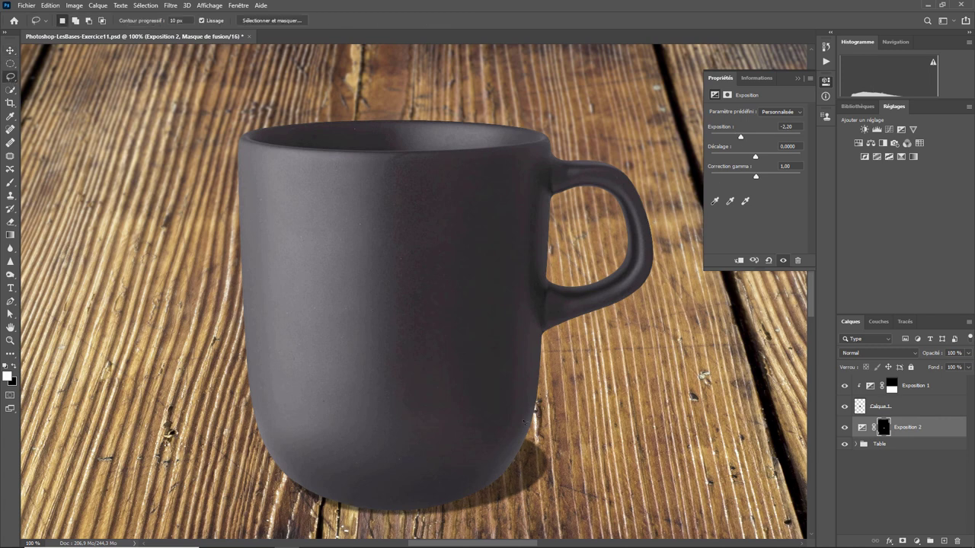
mouse_move(455, 426)
mouse_down()
mouse_move(496, 518)
mouse_move(457, 516)
mouse_move(446, 499)
mouse_move(453, 426)
mouse_up()
click(273, 21)
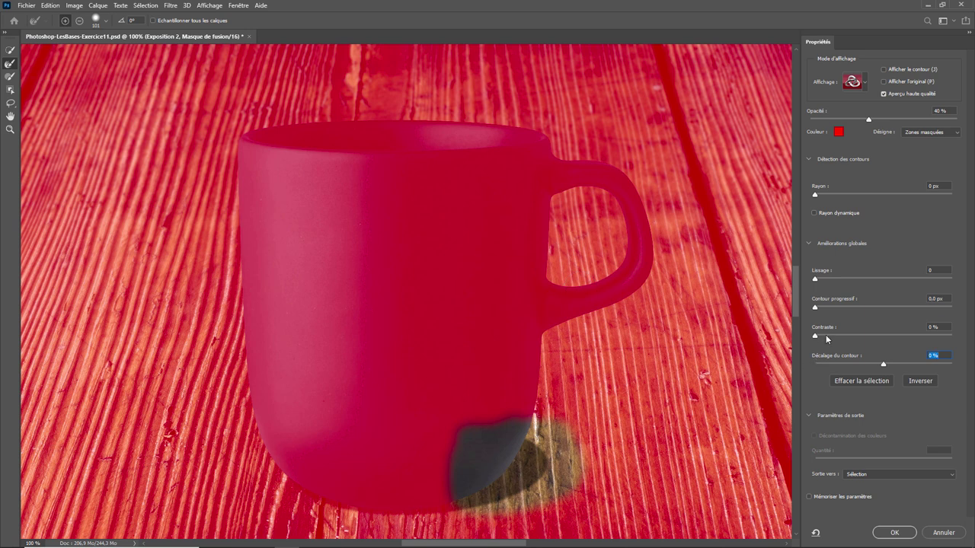
Feather the shadow selection by 19.9 px in Select and Mask and accept it.
click(817, 308)
drag(828, 314, 852, 315)
drag(852, 314, 886, 308)
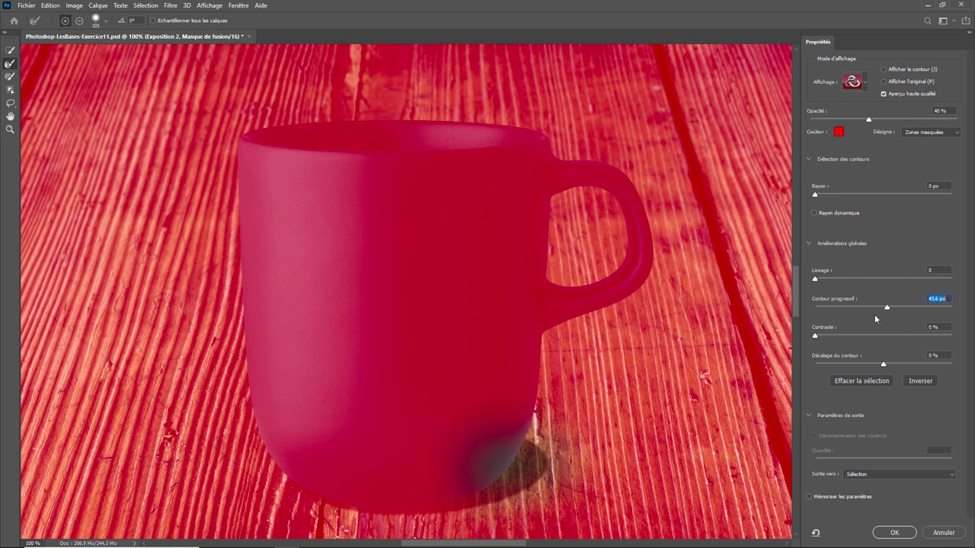
mouse_move(886, 307)
mouse_down()
mouse_move(858, 310)
mouse_move(874, 312)
mouse_up()
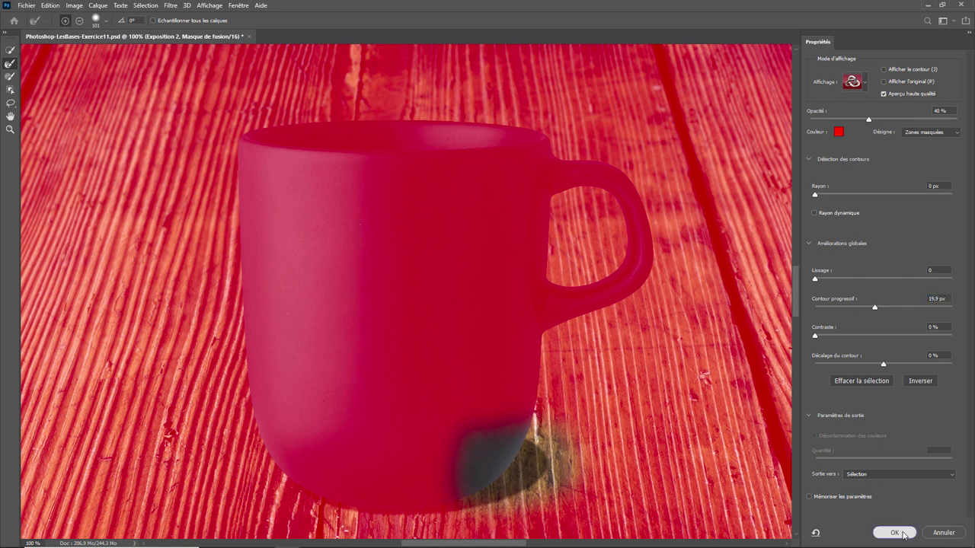
click(903, 534)
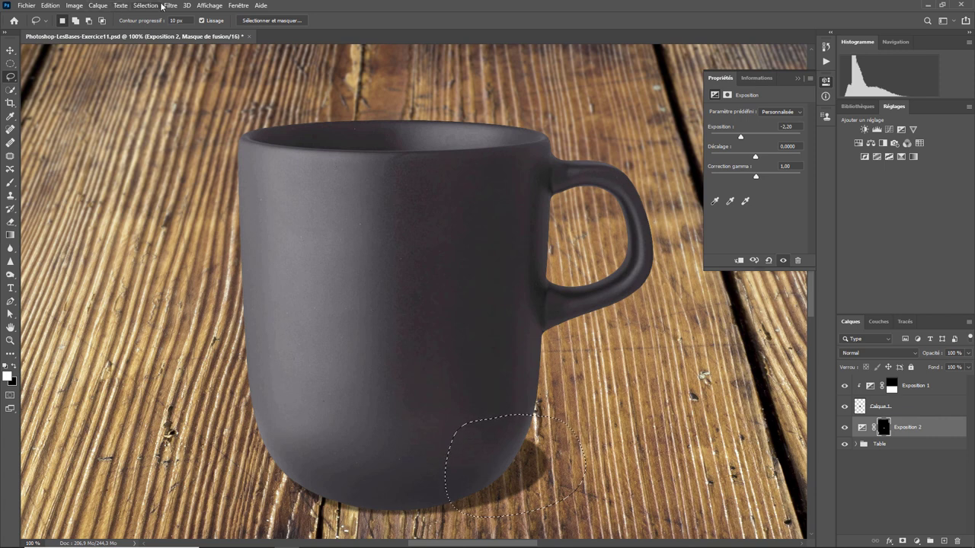
Blur the shadow mask with a 9.6-pixel Gaussian blur, then deselect.
click(175, 6)
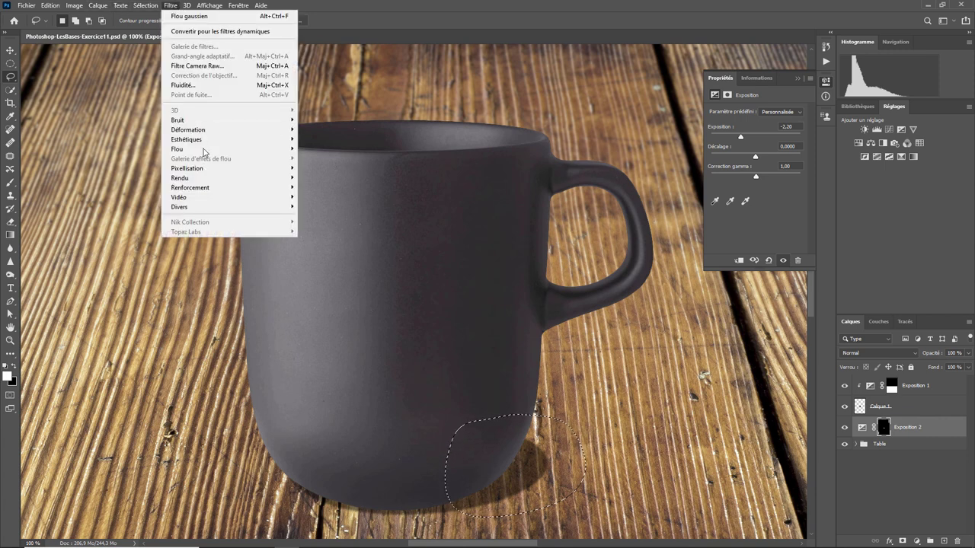
mouse_move(177, 149)
click(326, 197)
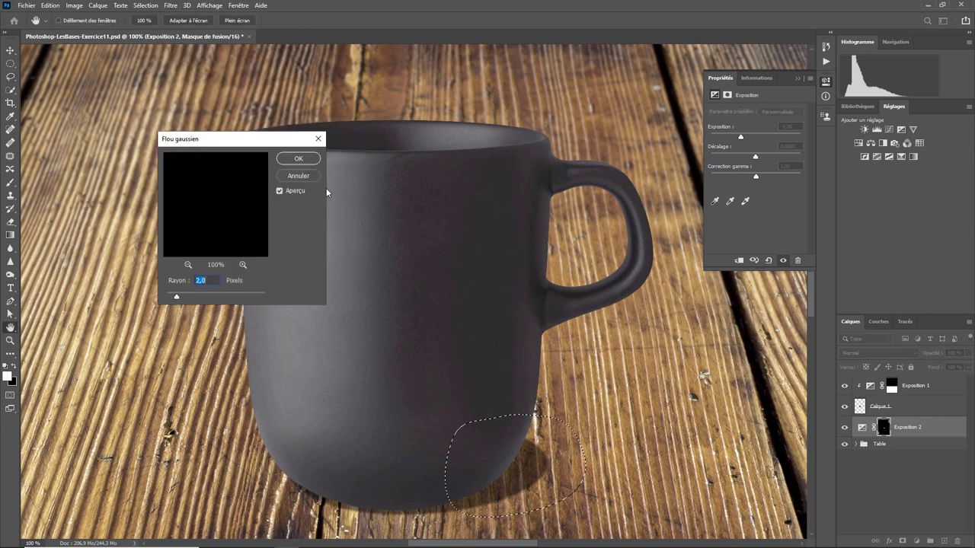
drag(177, 297, 198, 297)
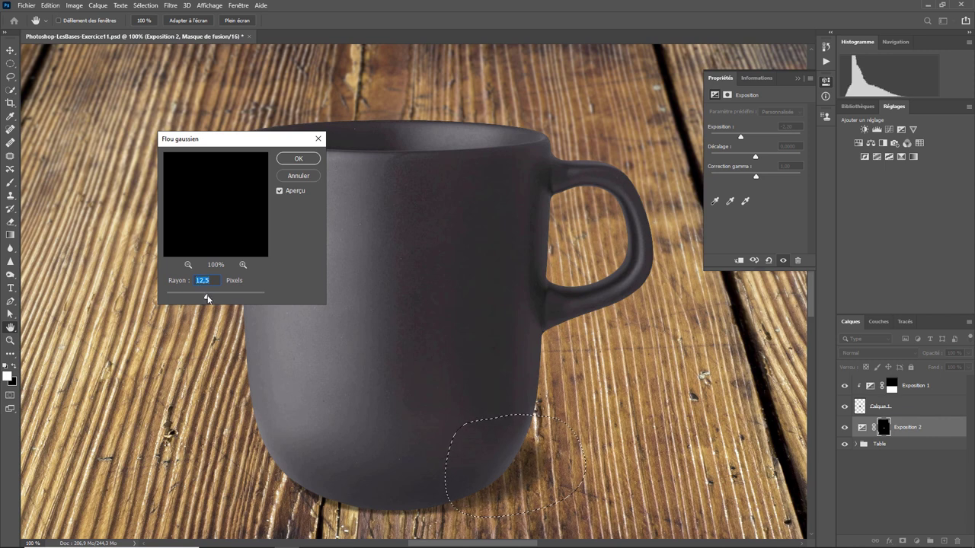
drag(207, 297, 205, 298)
click(290, 160)
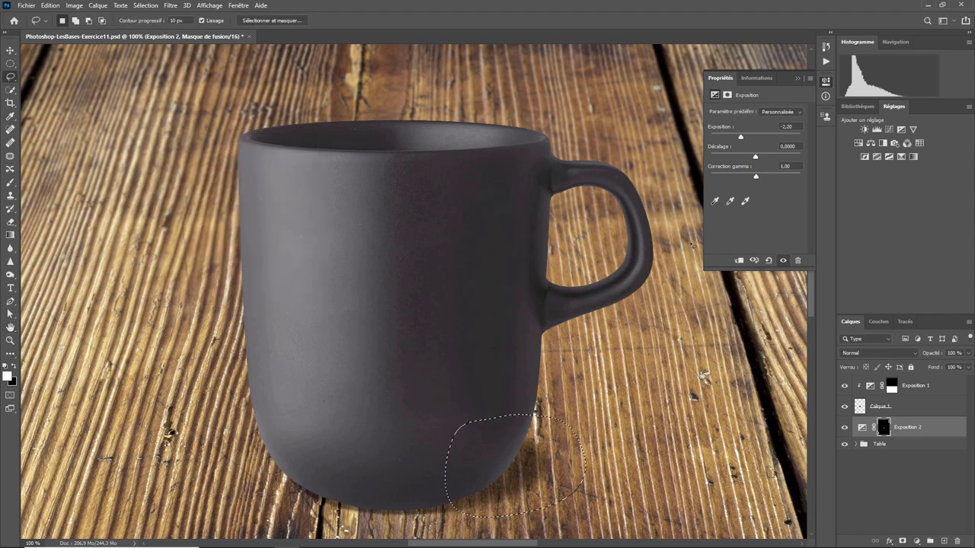
key(ctrl+d)
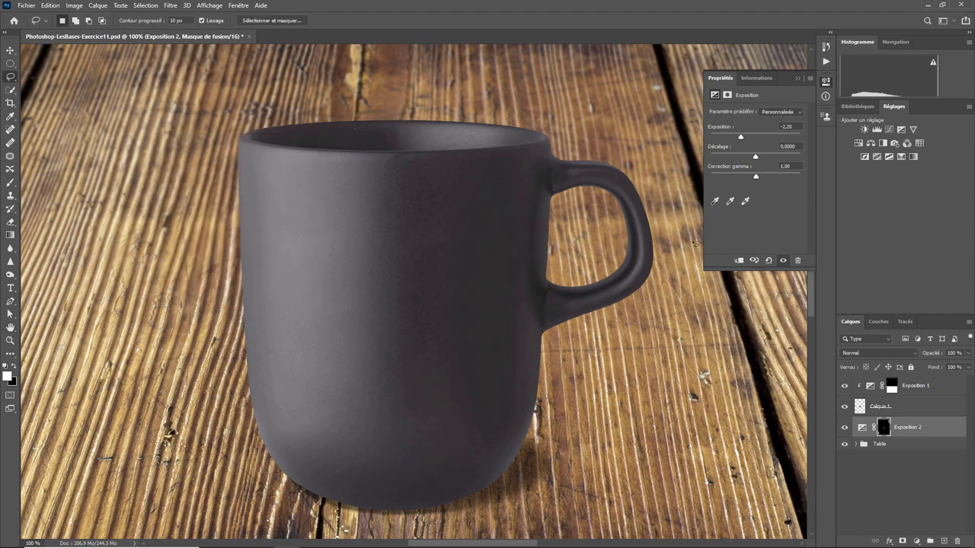
key(ctrl+minus)
key(ctrl+minus)
key(ctrl+minus)
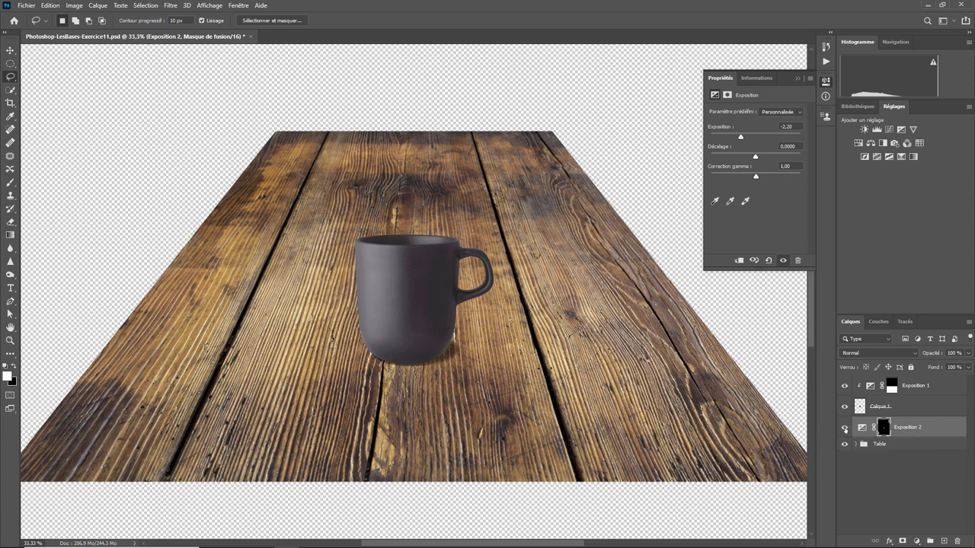
click(844, 429)
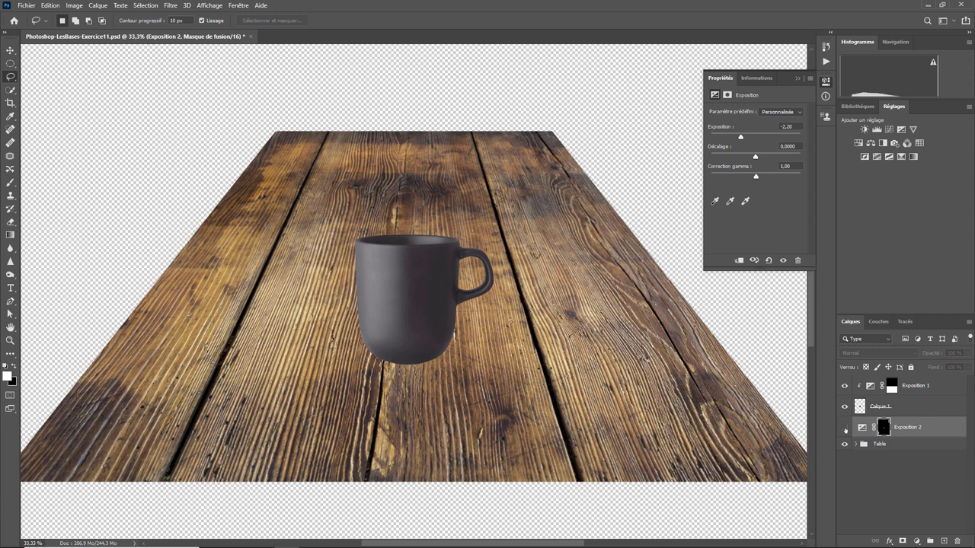
click(843, 429)
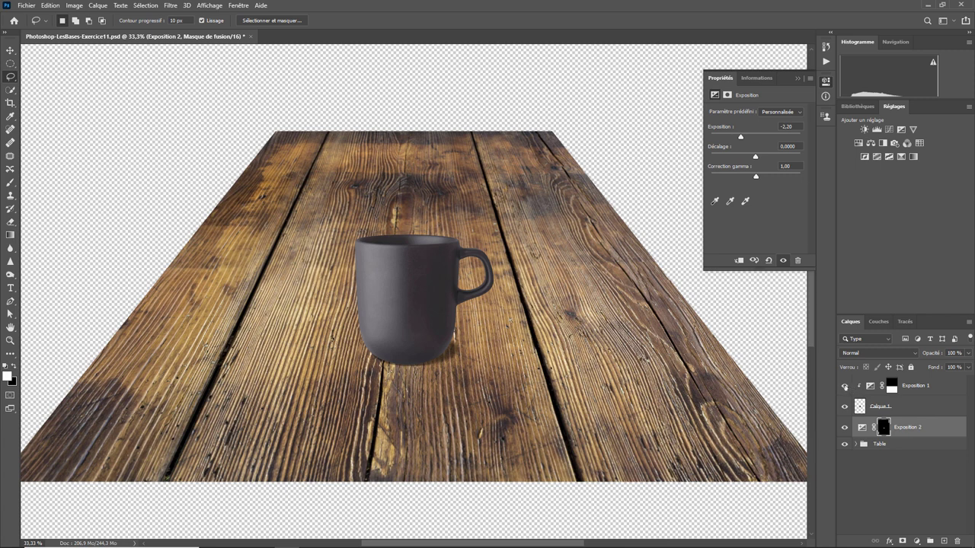
click(844, 386)
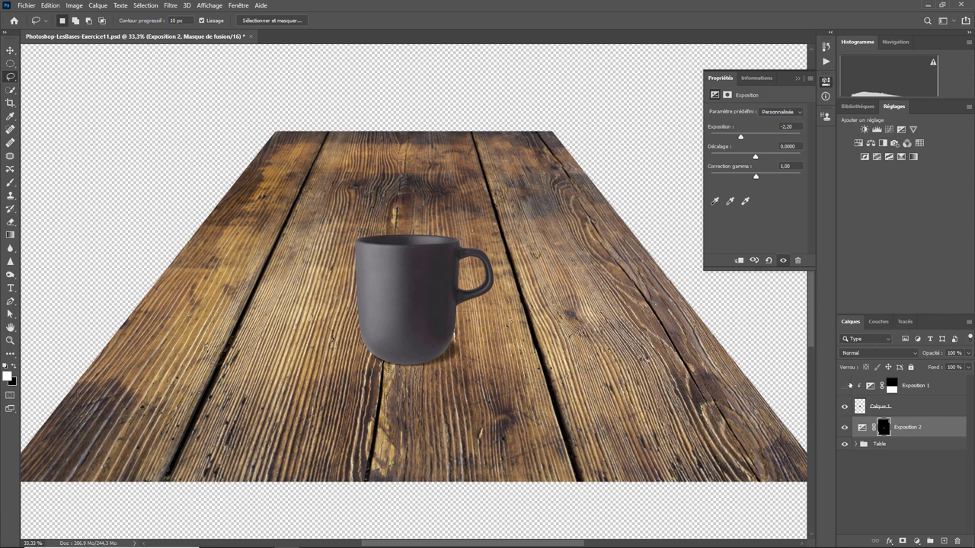
click(843, 386)
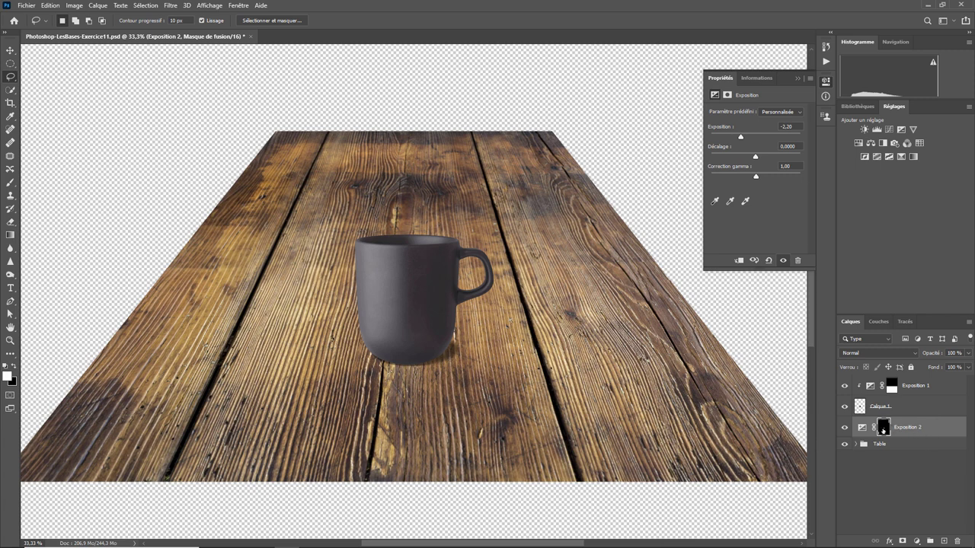
Rotate the Exposition 2 mask about -4.13° to angle the contact shadow.
click(883, 428)
click(51, 5)
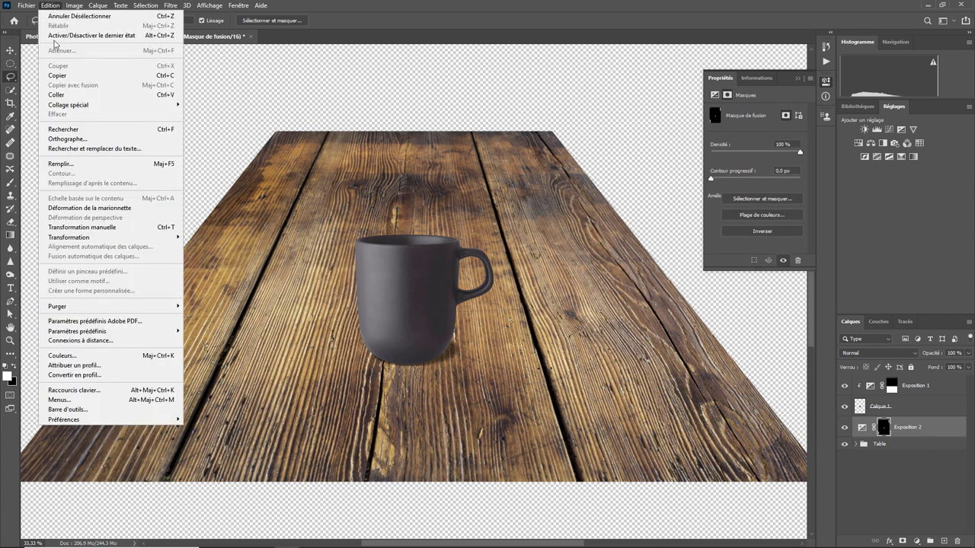
mouse_move(69, 236)
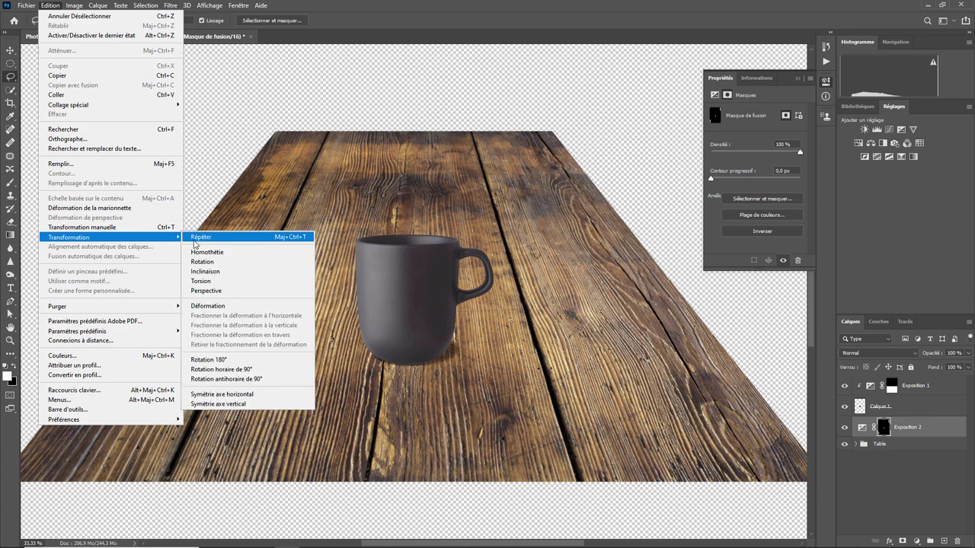
click(215, 261)
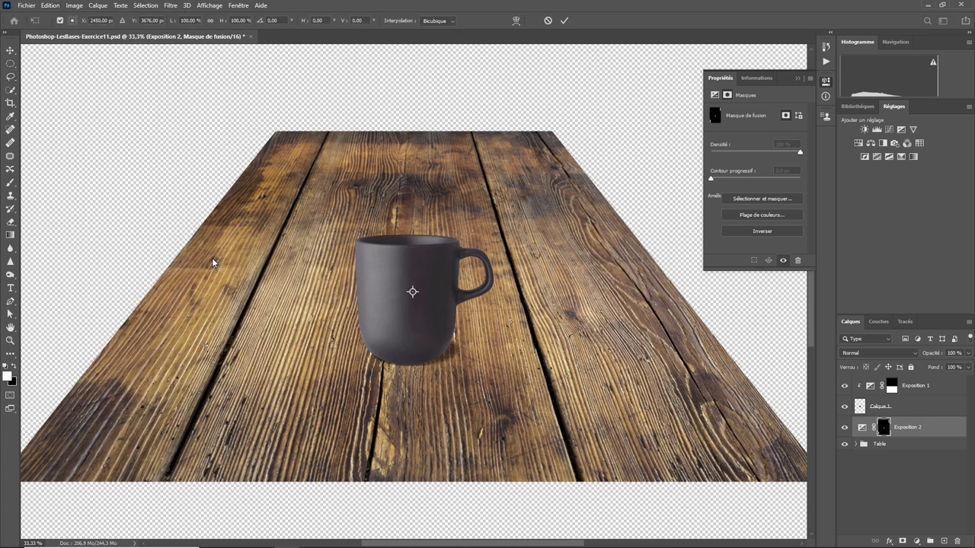
key(ctrl+minus)
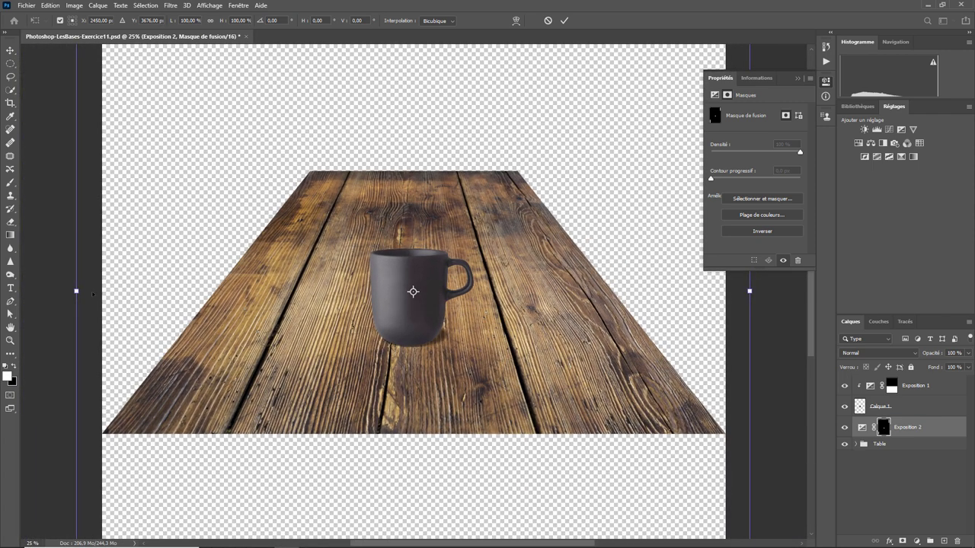
drag(80, 272, 94, 297)
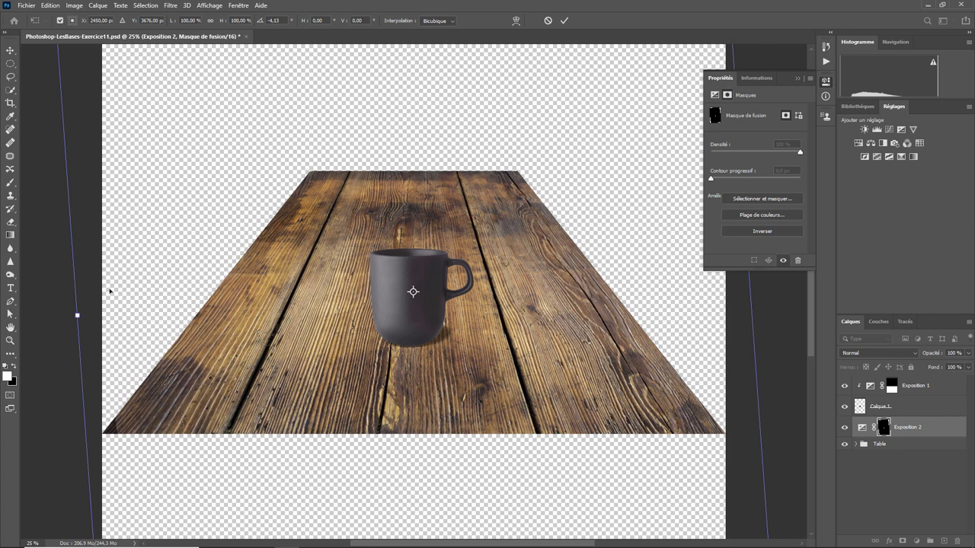
key(Return)
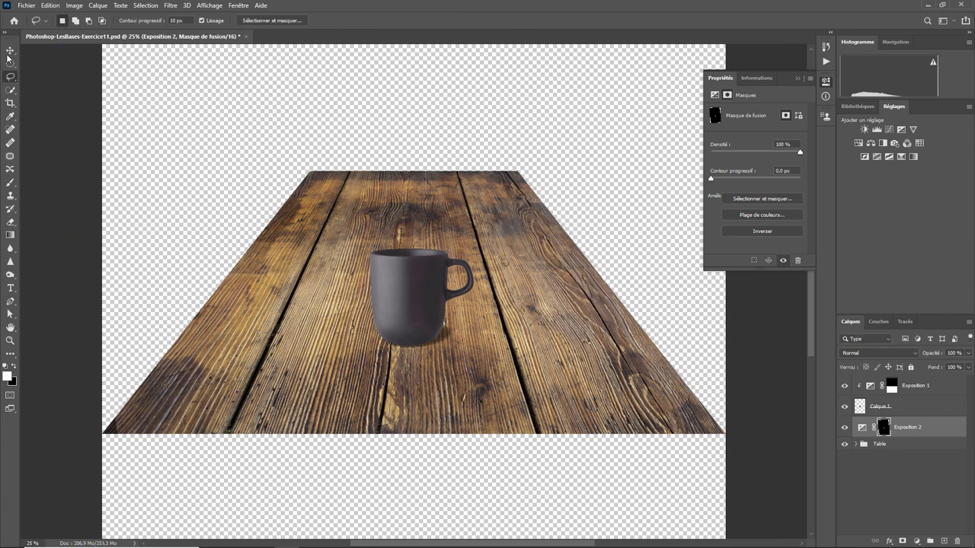
click(10, 50)
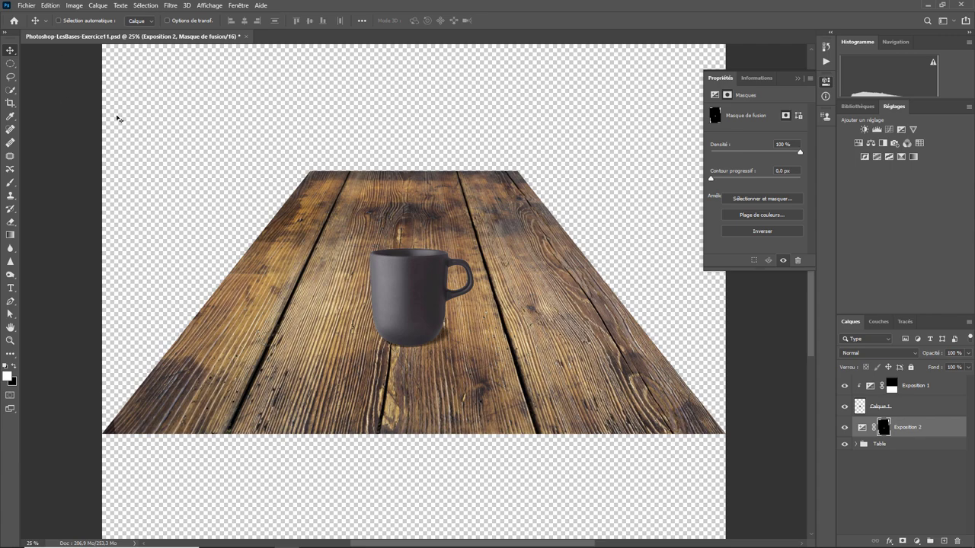
key(ctrl+minus)
key(ctrl+plus)
key(ctrl+plus)
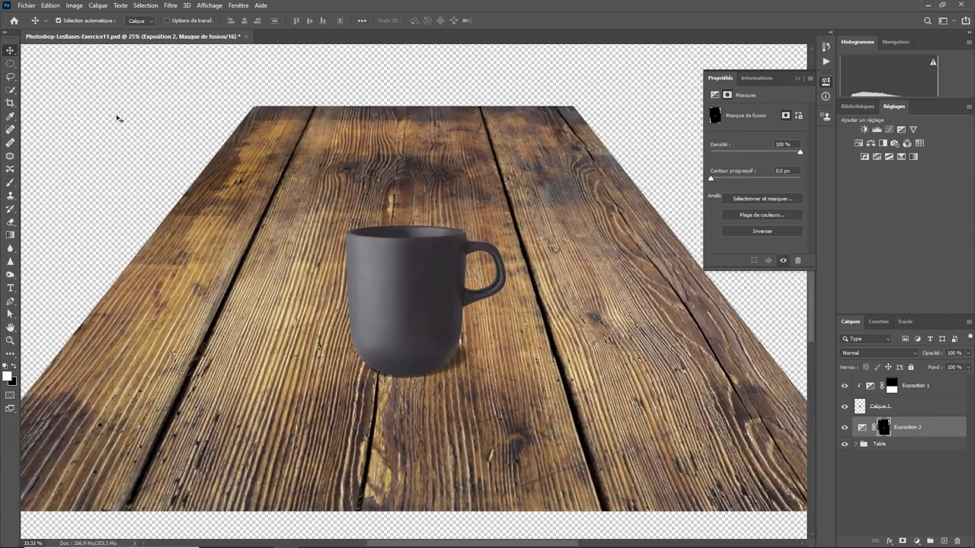
key(ctrl+plus)
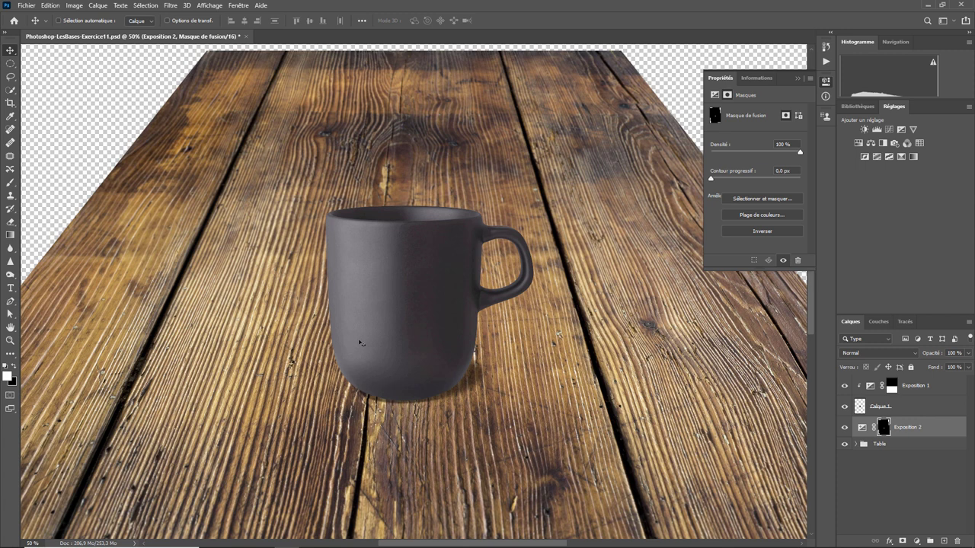